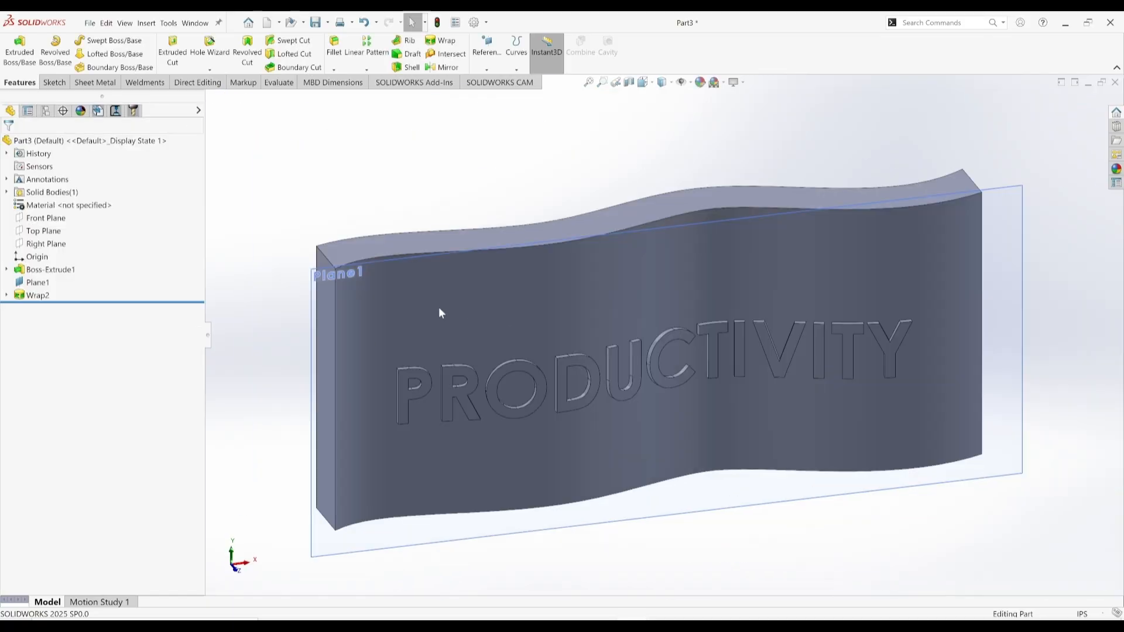
{"action": "middle_click_drag", "start_coordinate": [438, 307], "coordinate": [574, 358]}
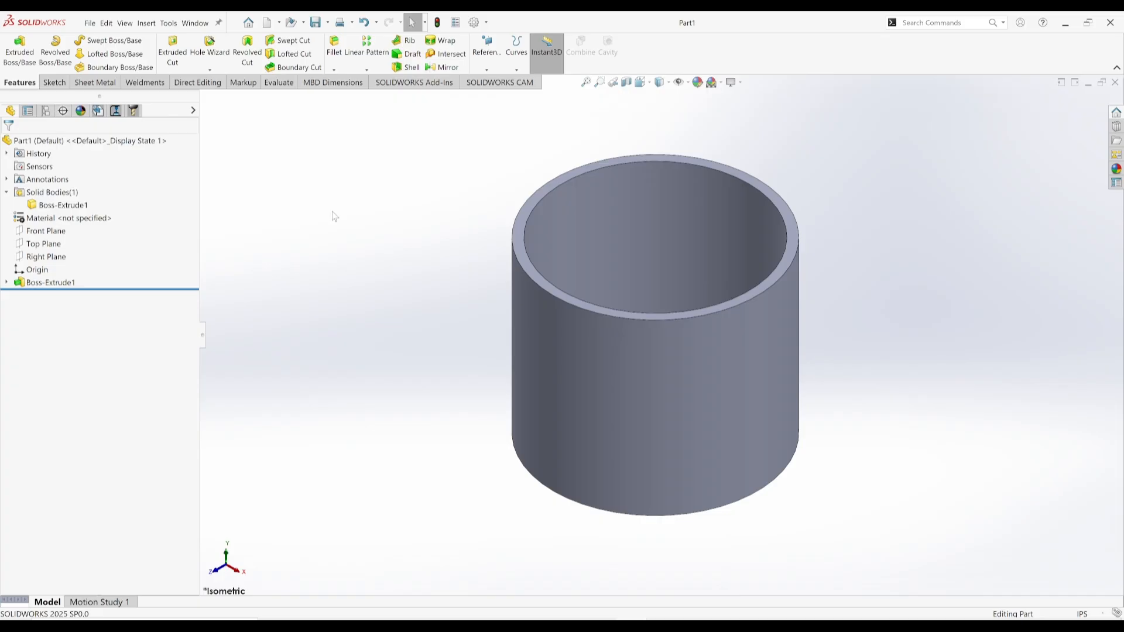
{"action": "left_click", "coordinate": [571, 364]}
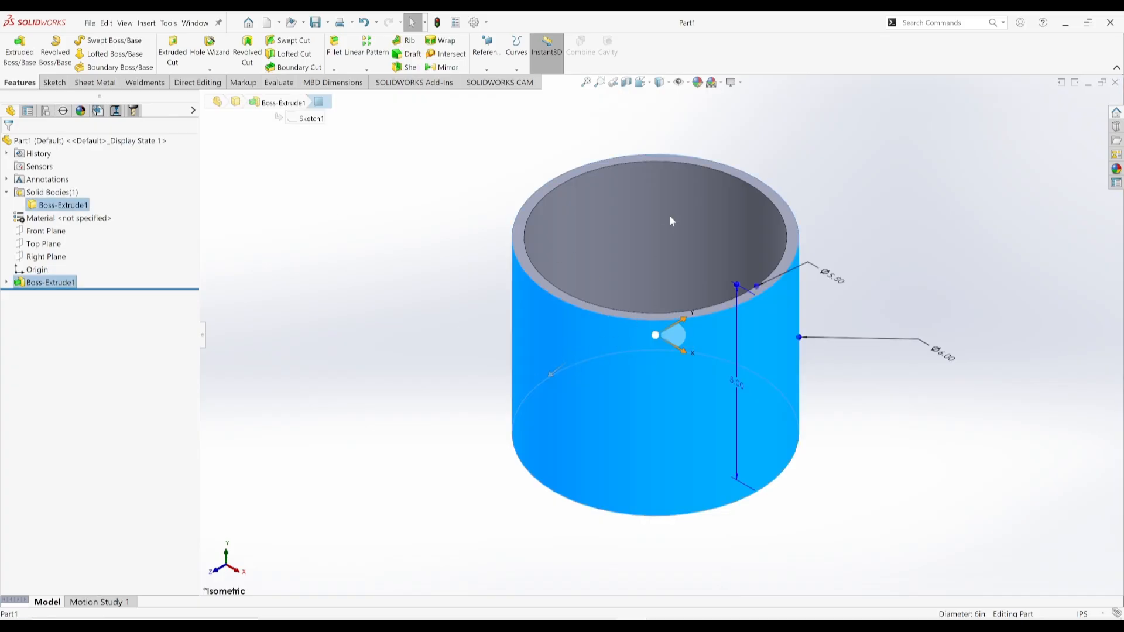
{"action": "left_click", "coordinate": [838, 173]}
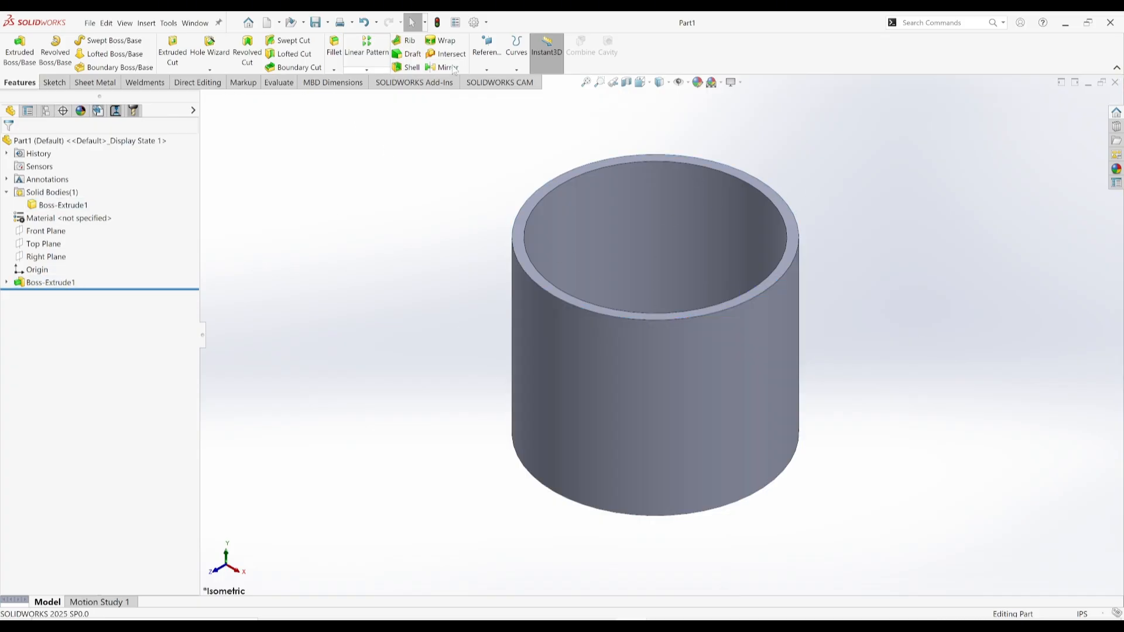
Create a reference plane parallel to the Front Plane and tangent to the hollow cylinder's outer face.
{"action": "left_click", "coordinate": [490, 71]}
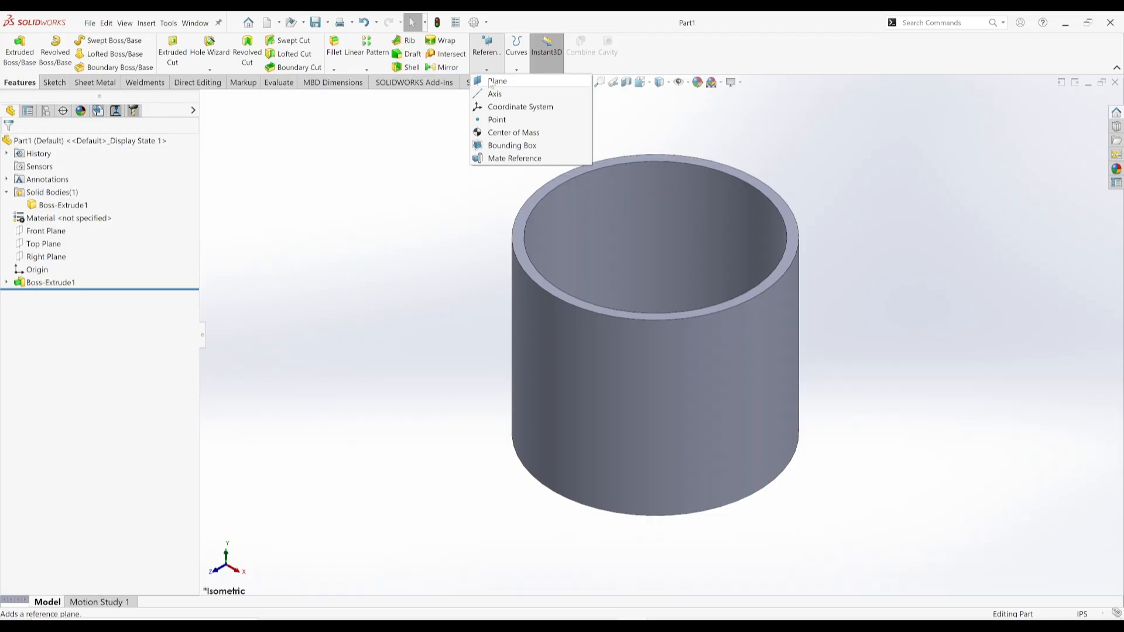
{"action": "left_click", "coordinate": [495, 81]}
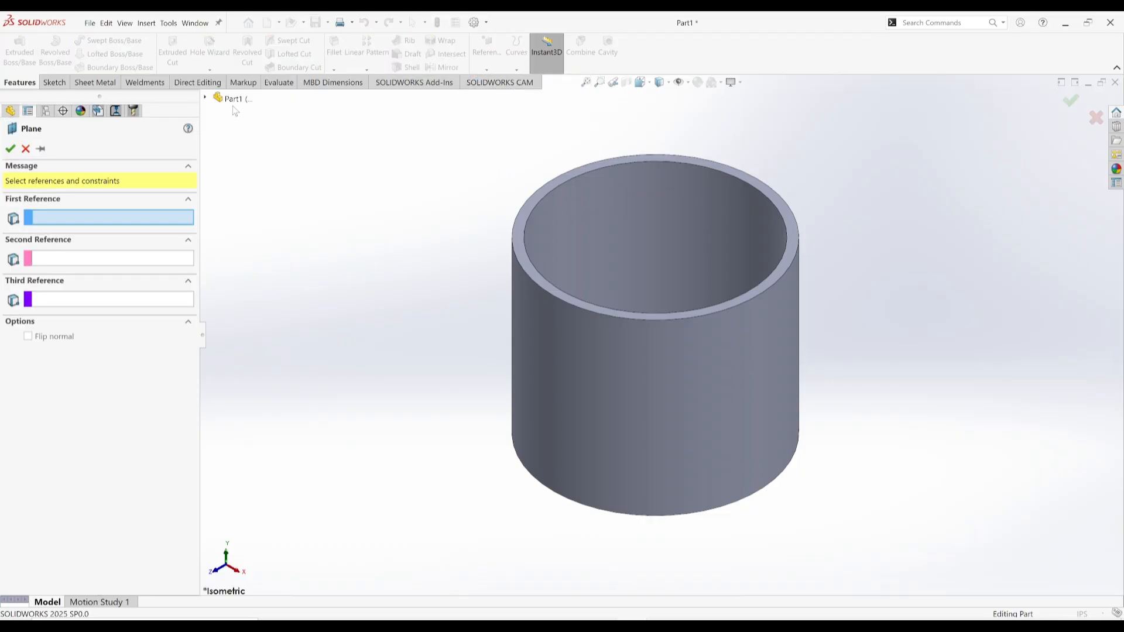
{"action": "left_click", "coordinate": [205, 98]}
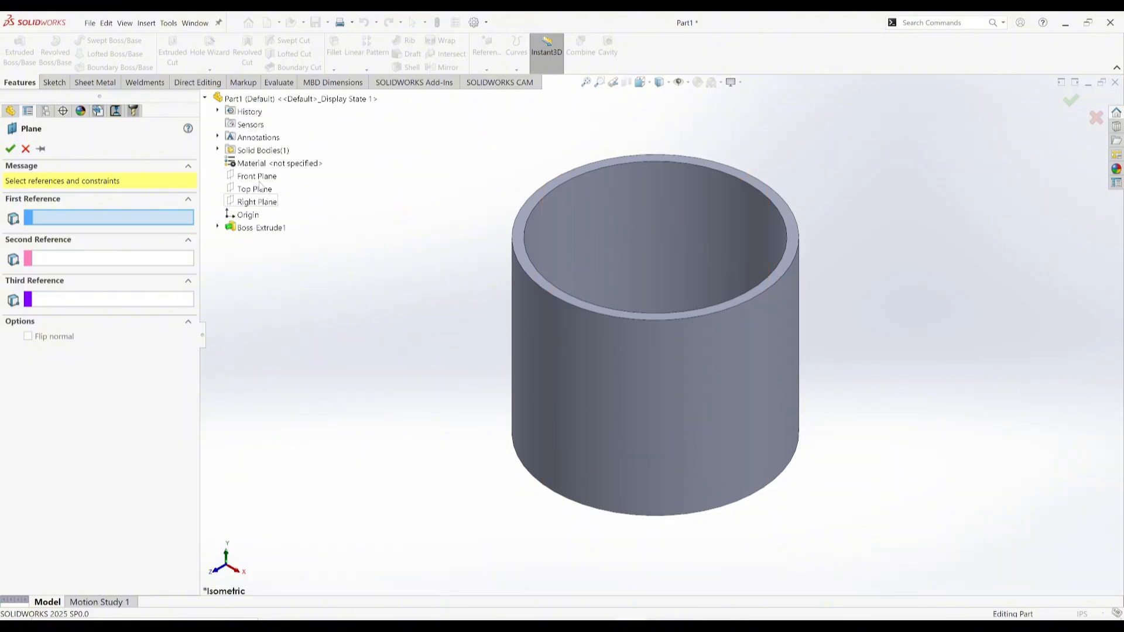
{"action": "left_click", "coordinate": [251, 177]}
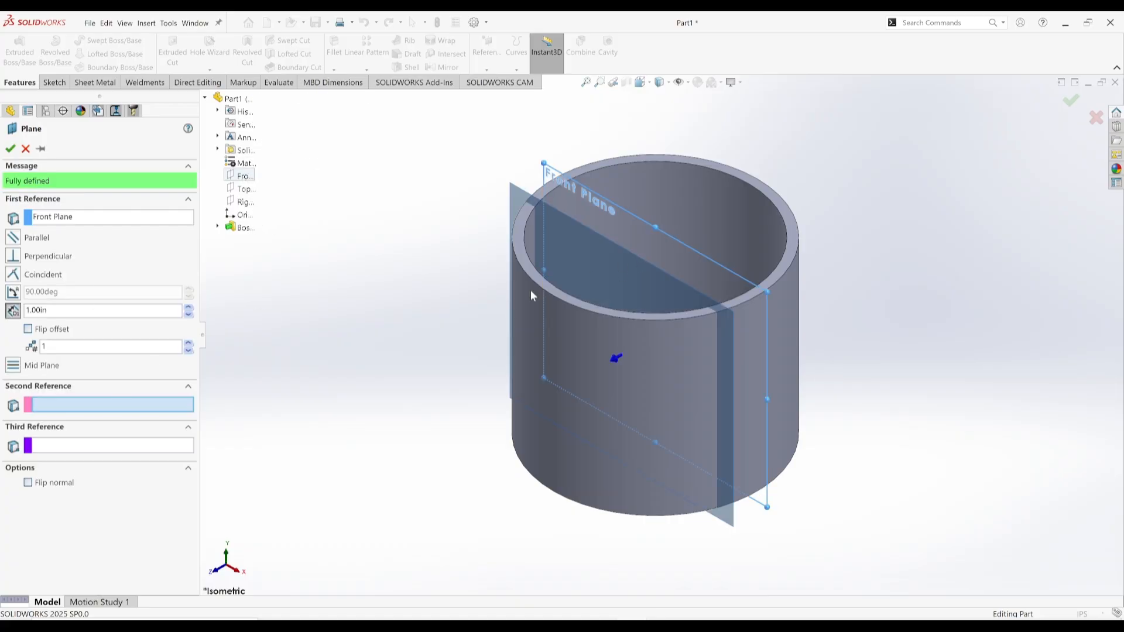
{"action": "left_click", "coordinate": [550, 344]}
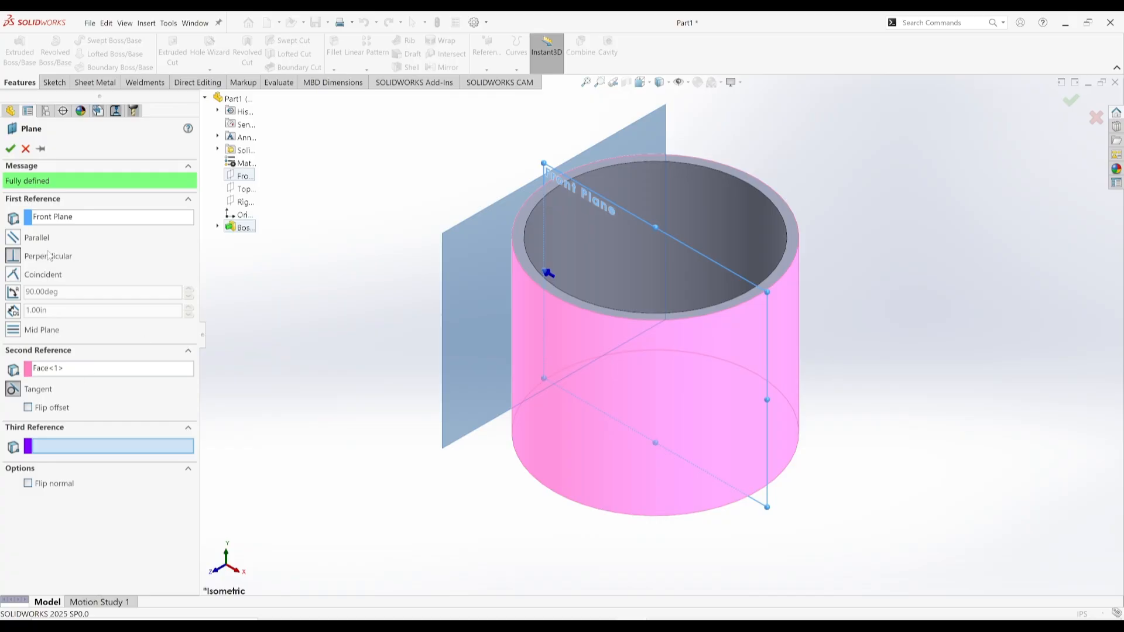
{"action": "left_click", "coordinate": [14, 237]}
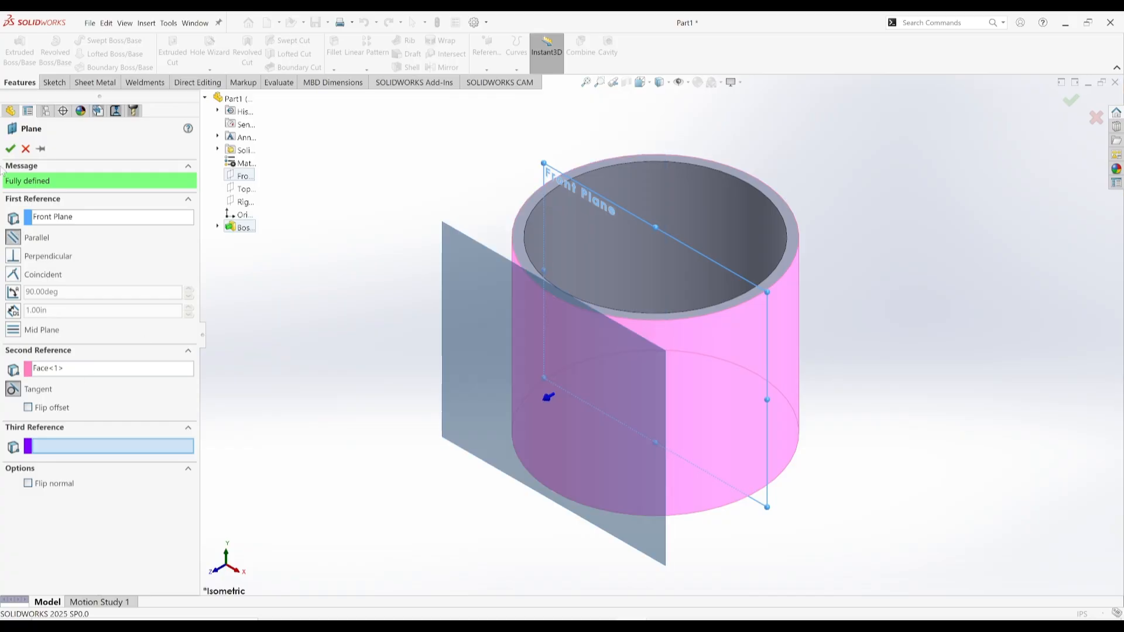
{"action": "left_click", "coordinate": [9, 149]}
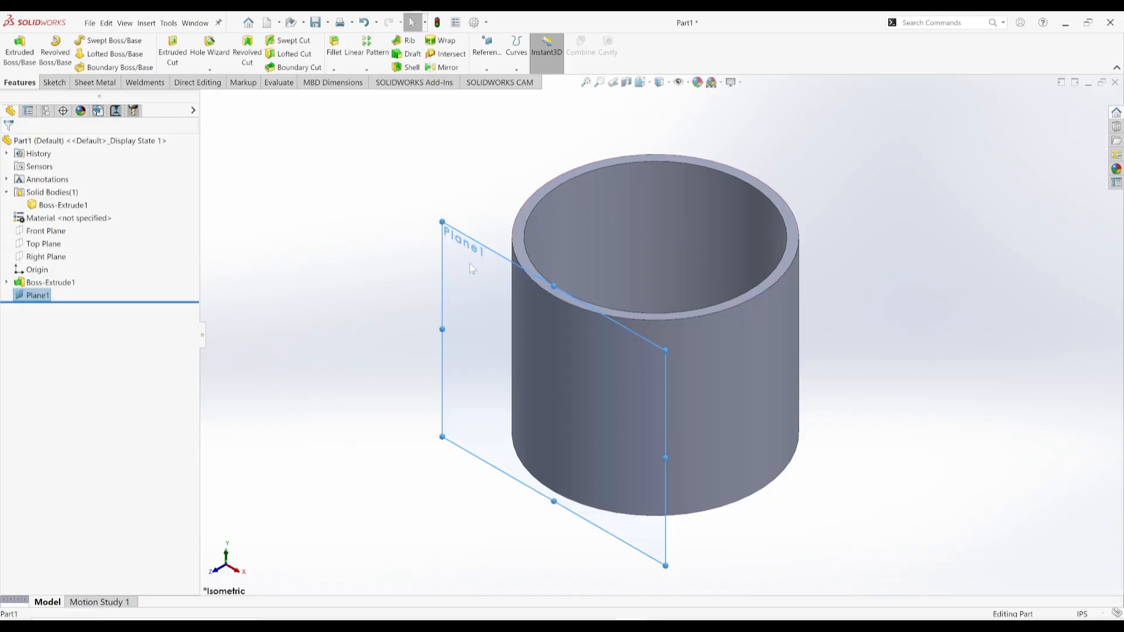
Sketch a diagonal ellipse on the tangent plane, centred on the origin, with radii of about 2.85 in and 0.52 in.
{"action": "left_click", "coordinate": [469, 263]}
{"action": "left_click", "coordinate": [503, 240]}
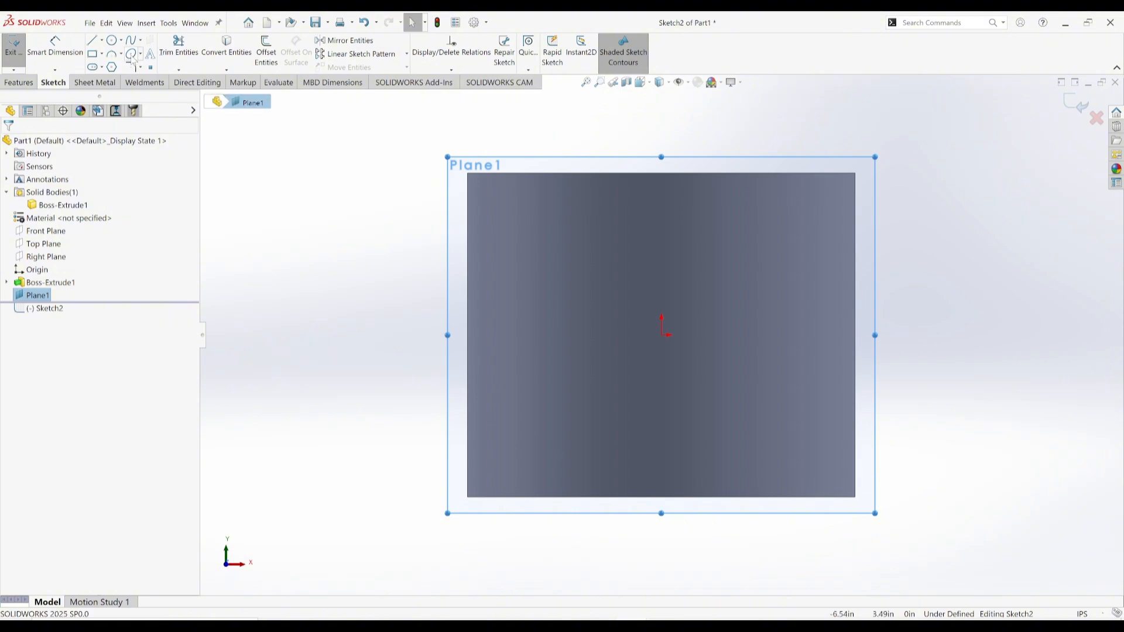
{"action": "left_click", "coordinate": [132, 54]}
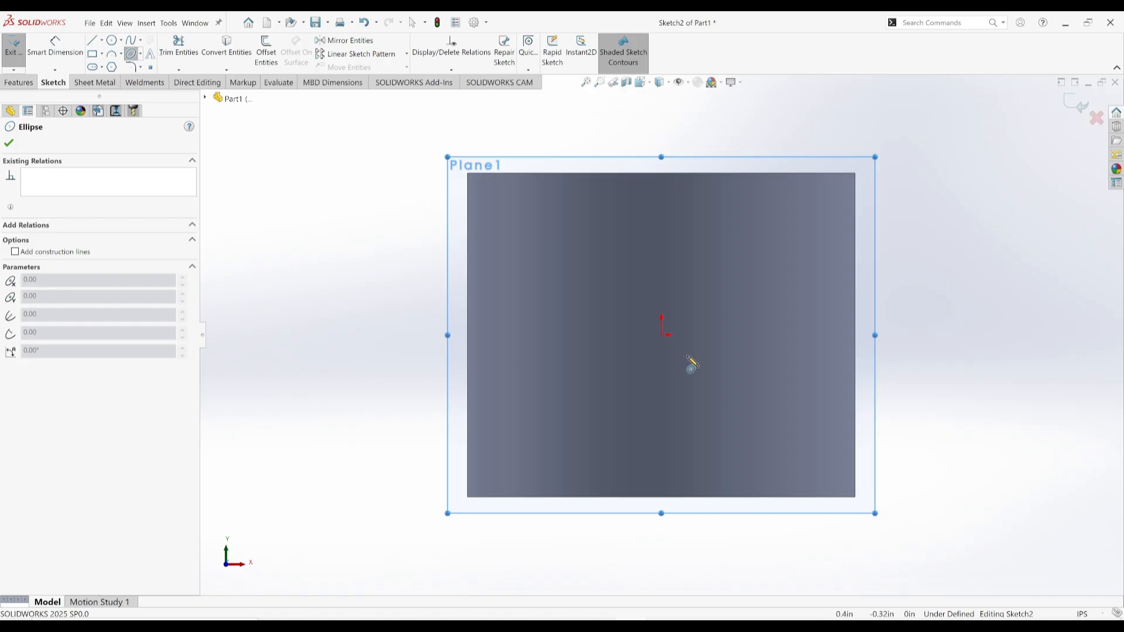
{"action": "left_click", "coordinate": [665, 336]}
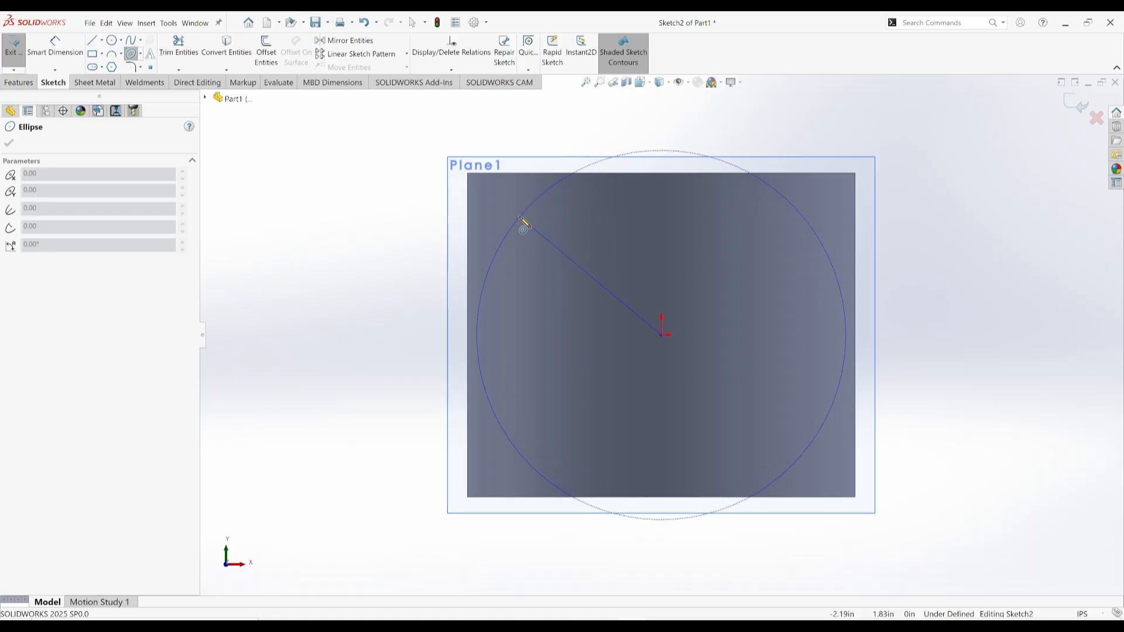
{"action": "left_click", "coordinate": [522, 222]}
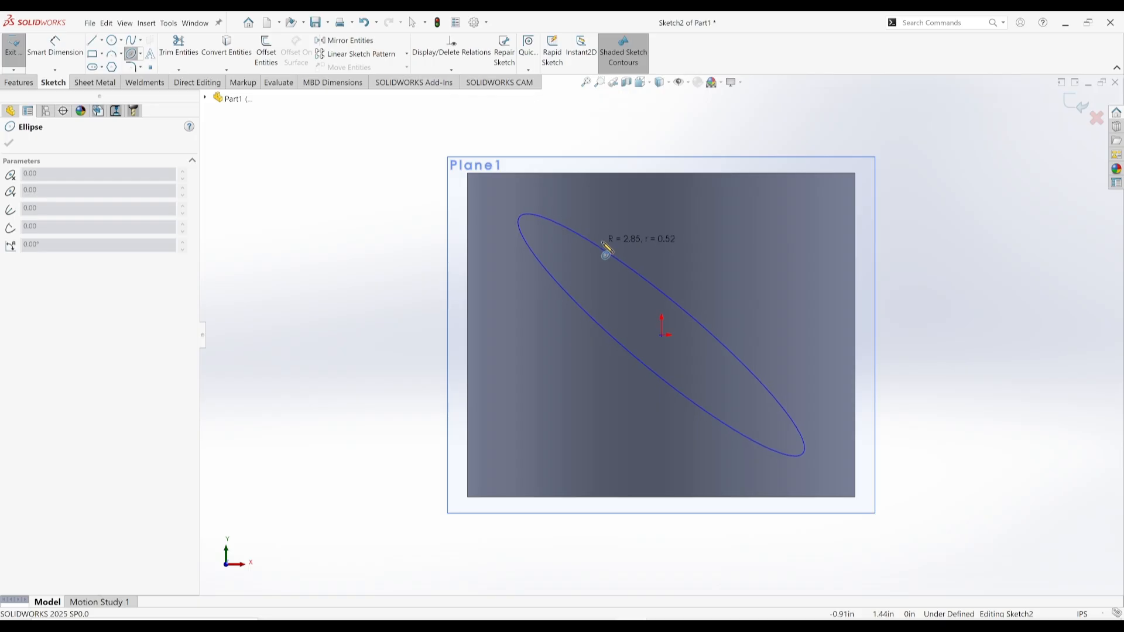
{"action": "left_click", "coordinate": [605, 247]}
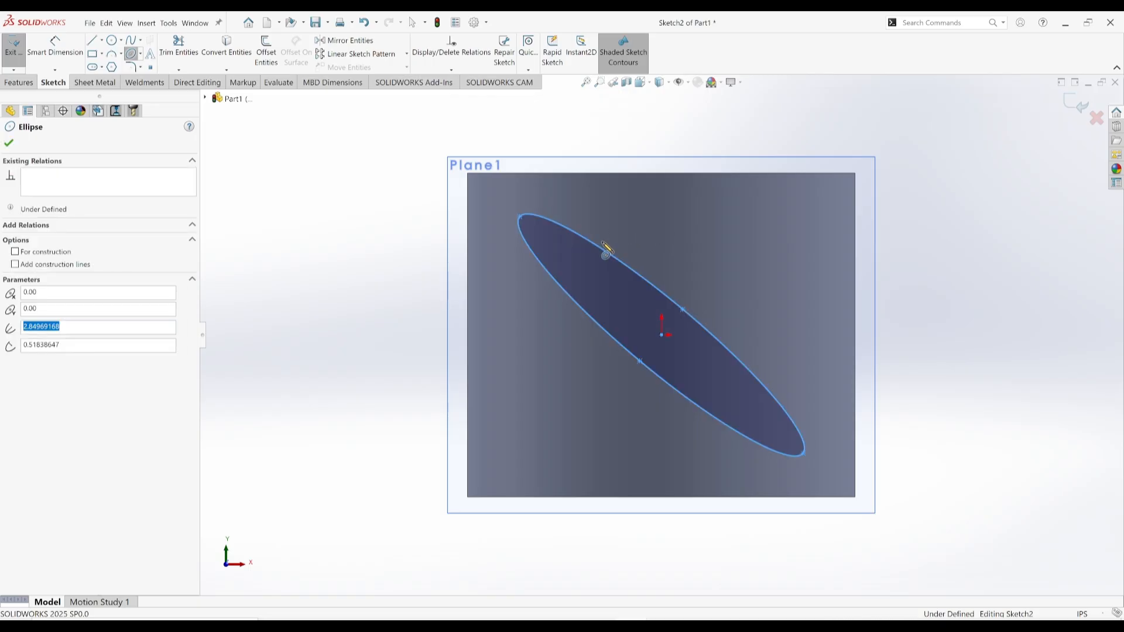
{"action": "left_click", "coordinate": [9, 142]}
{"action": "key", "text": "ctrl+7"}
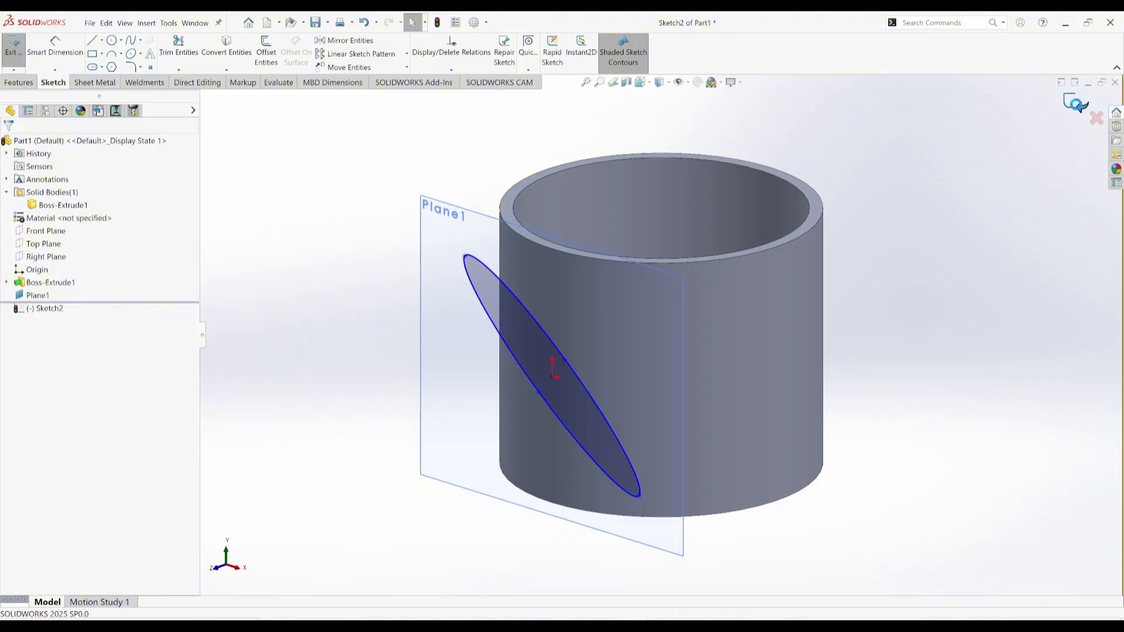
{"action": "left_click", "coordinate": [1077, 104]}
{"action": "key", "text": "f"}
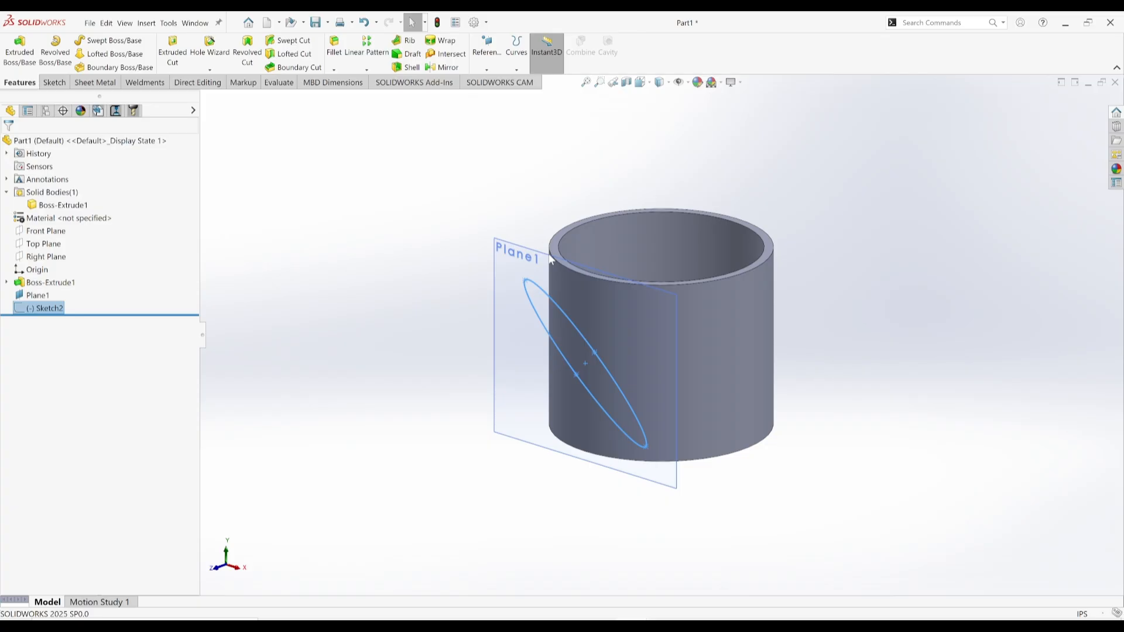
Wrap the ellipse sketch onto the cylinder's outer face as a Deboss 0.25 in deep.
{"action": "left_click", "coordinate": [397, 284]}
{"action": "left_click", "coordinate": [21, 311]}
{"action": "left_click", "coordinate": [446, 42]}
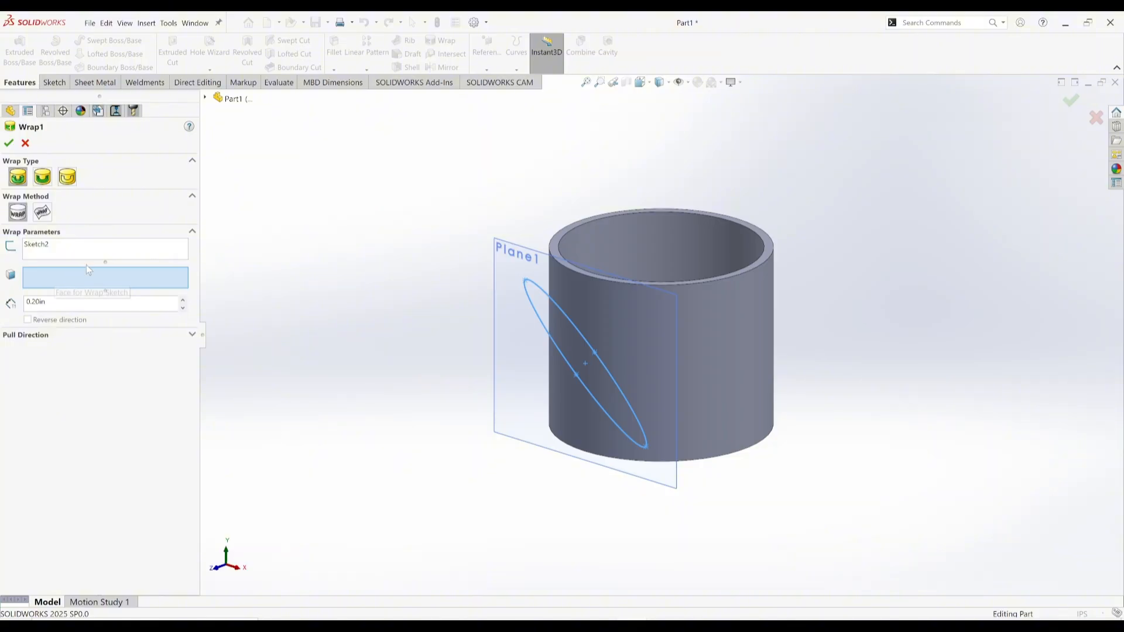
{"action": "left_click", "coordinate": [712, 328]}
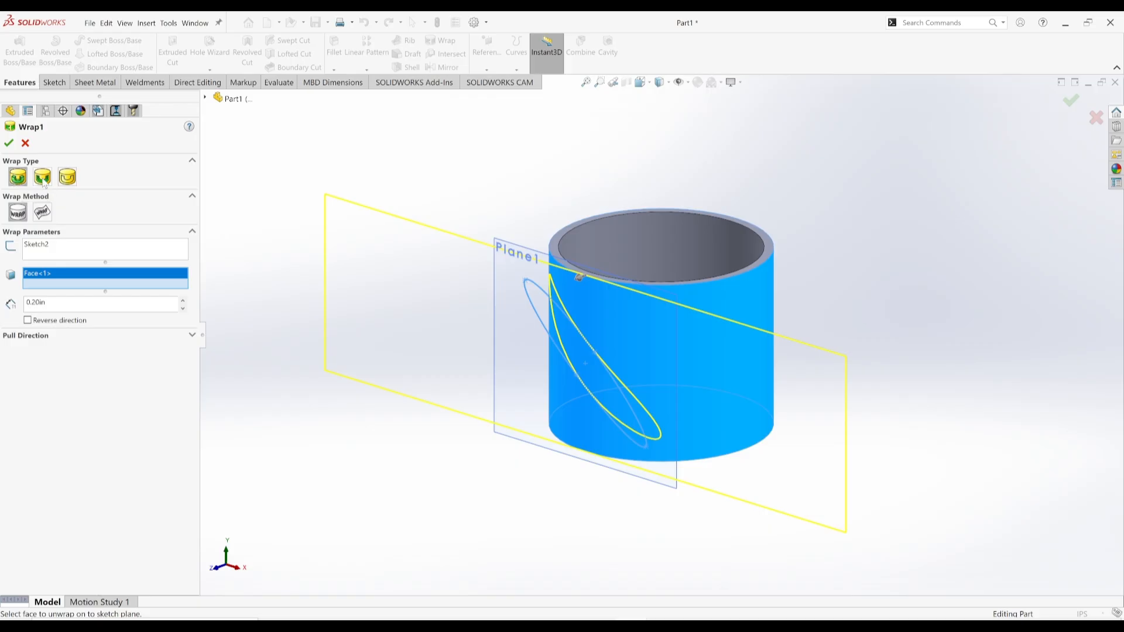
{"action": "left_click", "coordinate": [68, 182]}
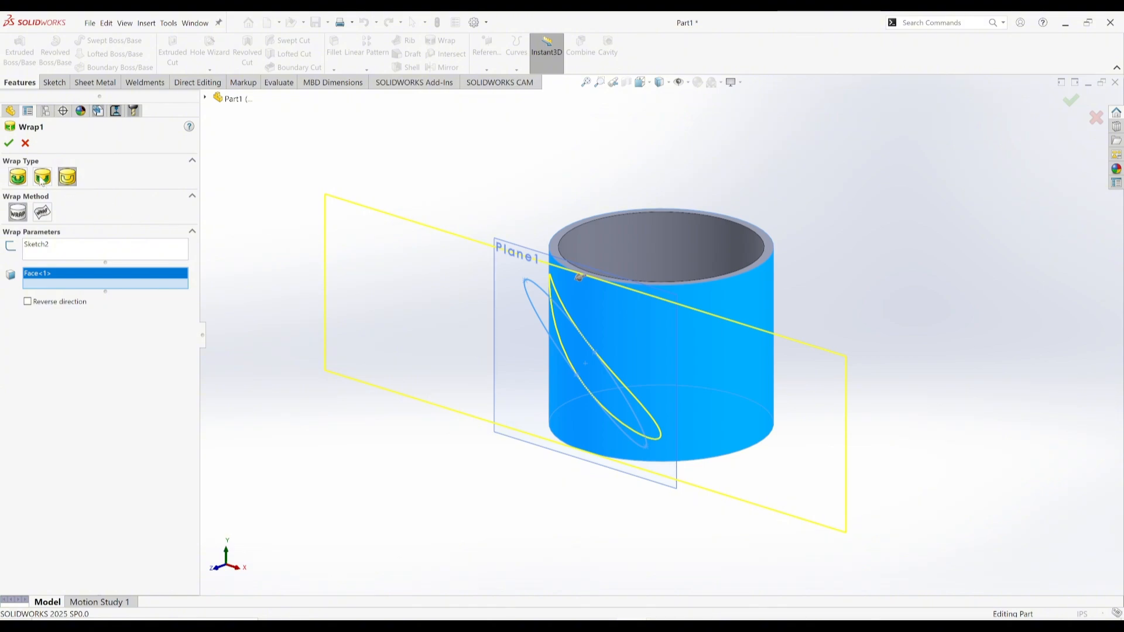
{"action": "left_click", "coordinate": [42, 178]}
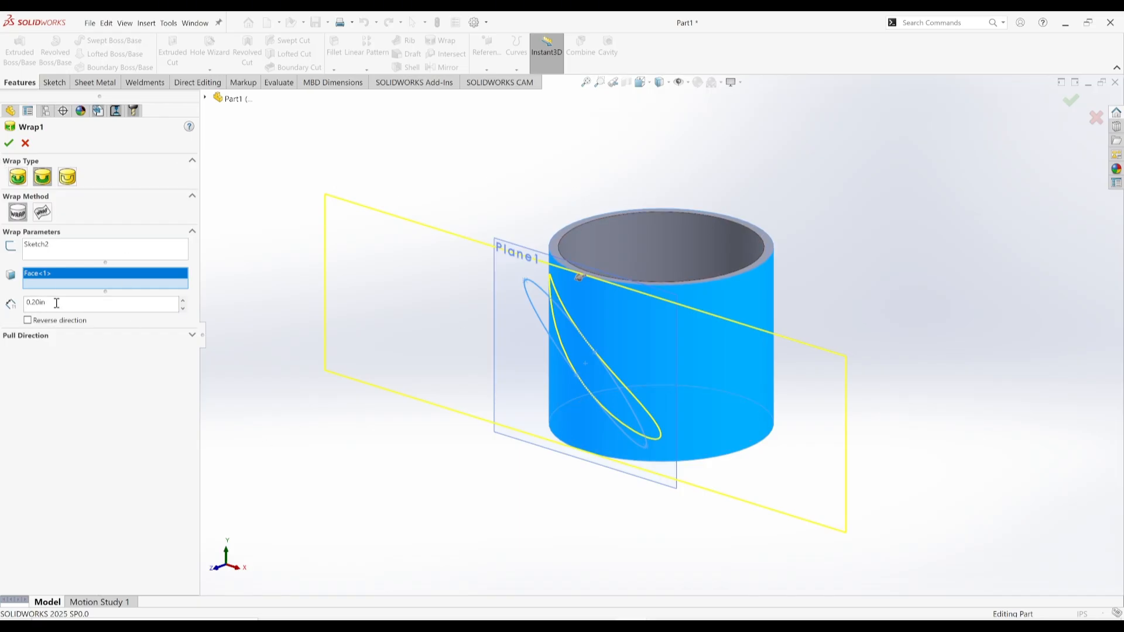
{"action": "left_click_drag", "start_coordinate": [57, 303], "coordinate": [2, 292]}
{"action": "type", "text": "0.25"}
{"action": "key", "text": "Tab"}
{"action": "left_click", "coordinate": [9, 144]}
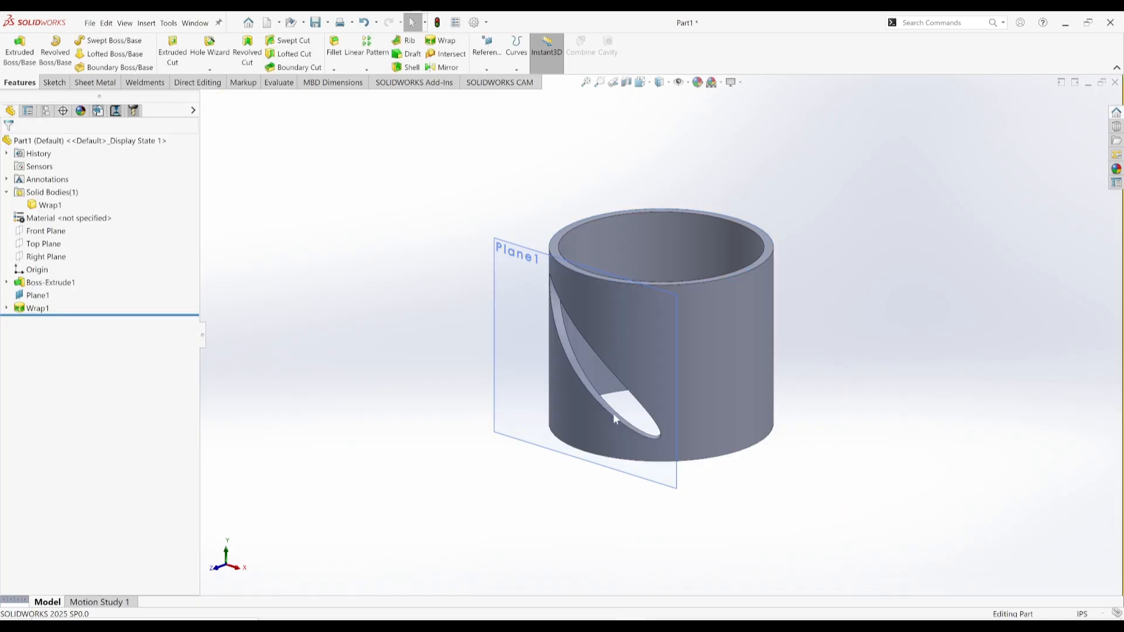
Hide the tangent reference plane Plane1.
{"action": "middle_click_drag", "start_coordinate": [614, 415], "coordinate": [671, 427]}
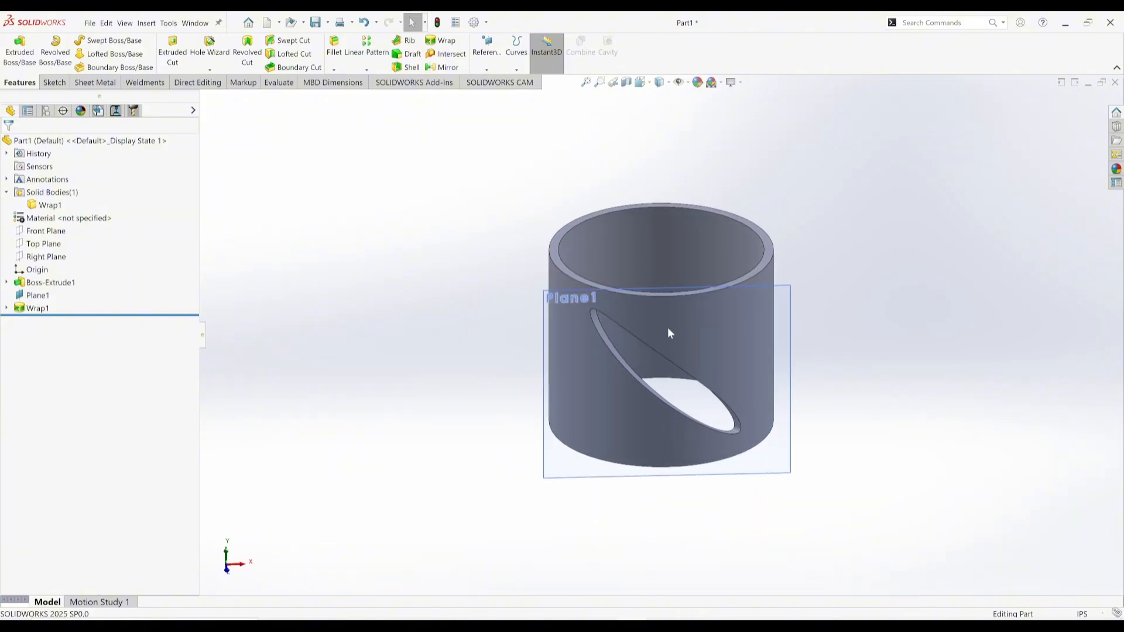
{"action": "scroll", "coordinate": [595, 329], "scroll_direction": "down", "scroll_amount": 3}
{"action": "mouse_move", "coordinate": [646, 329]}
{"action": "middle_mouse_down"}
{"action": "mouse_move", "coordinate": [706, 359]}
{"action": "mouse_move", "coordinate": [585, 322]}
{"action": "mouse_move", "coordinate": [658, 337]}
{"action": "middle_mouse_up"}
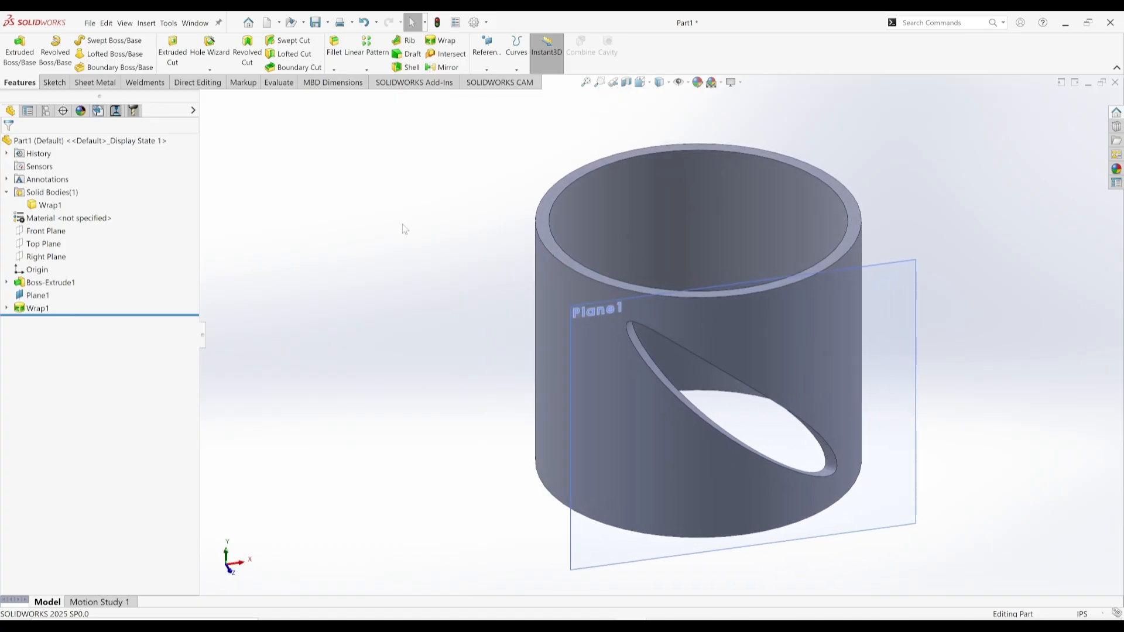
{"action": "left_click", "coordinate": [891, 314]}
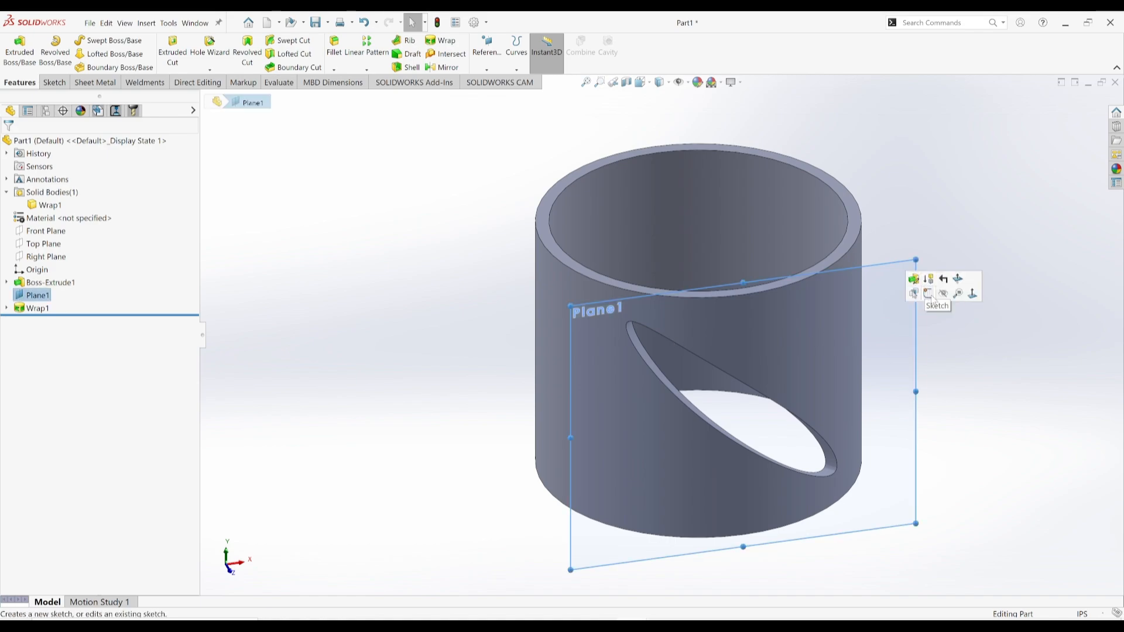
{"action": "key", "text": "Escape"}
{"action": "middle_click_drag", "start_coordinate": [850, 357], "coordinate": [737, 362]}
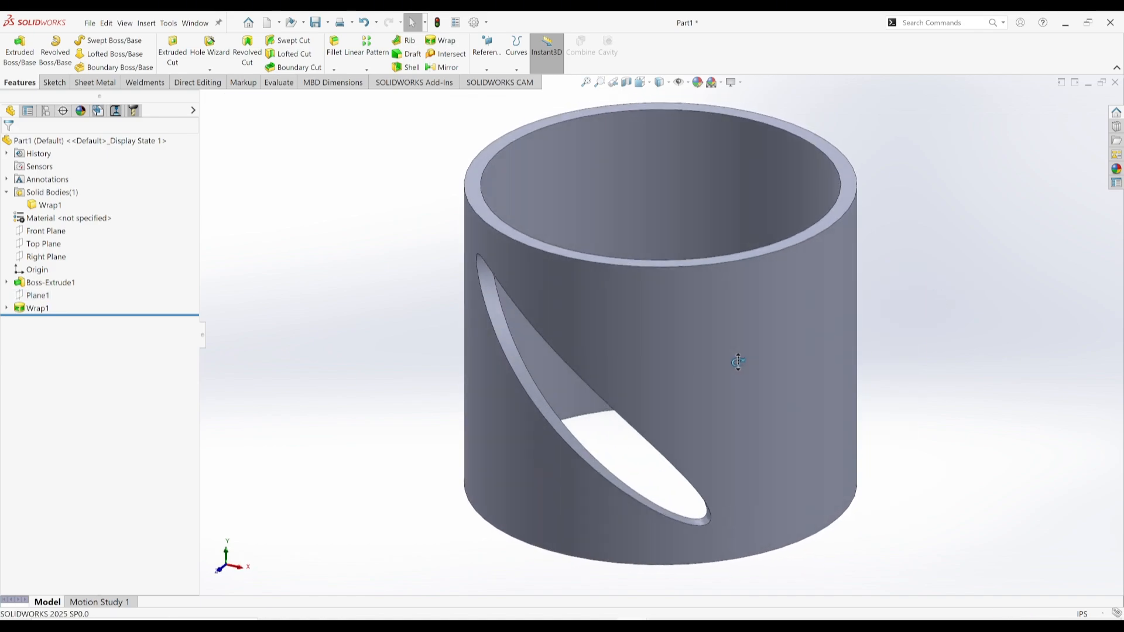
{"action": "scroll", "coordinate": [693, 357], "scroll_direction": "up", "scroll_amount": 3}
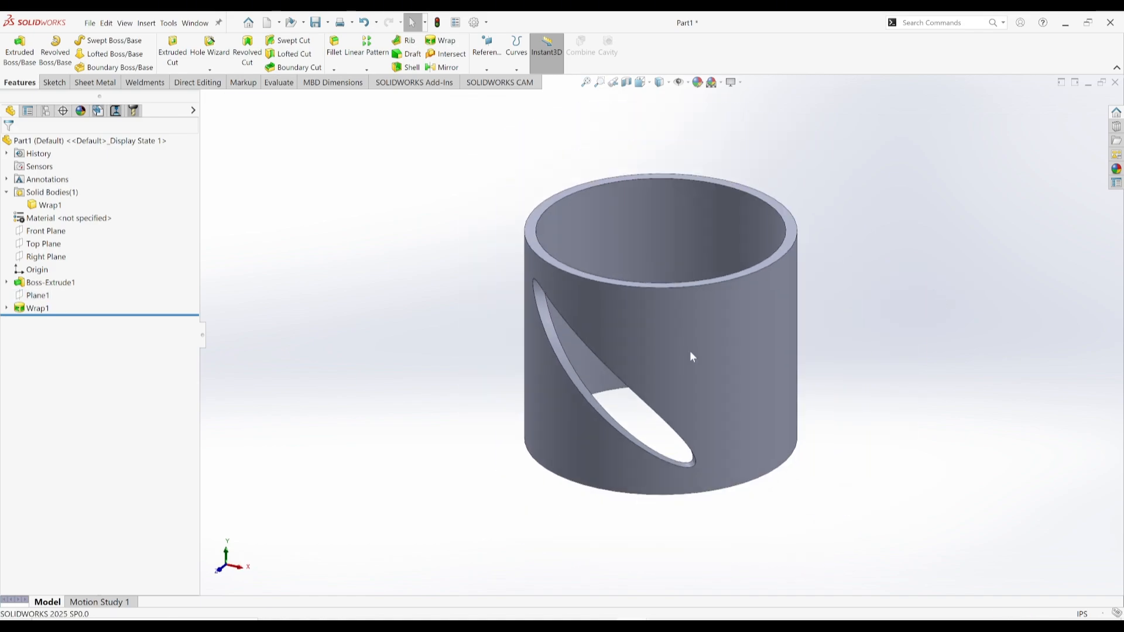
Pattern the wrapped elliptical cut circularly around the cylinder's top edge, with 8 equally spaced instances over 360 degrees.
{"action": "left_click", "coordinate": [33, 309]}
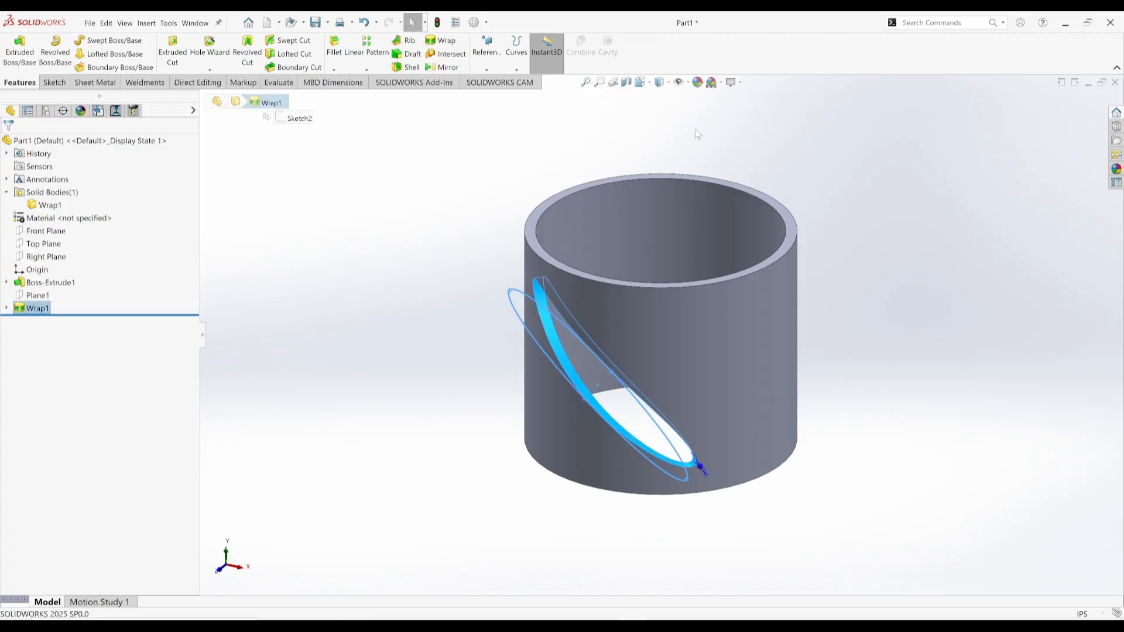
{"action": "left_click", "coordinate": [367, 69]}
{"action": "left_click", "coordinate": [386, 97]}
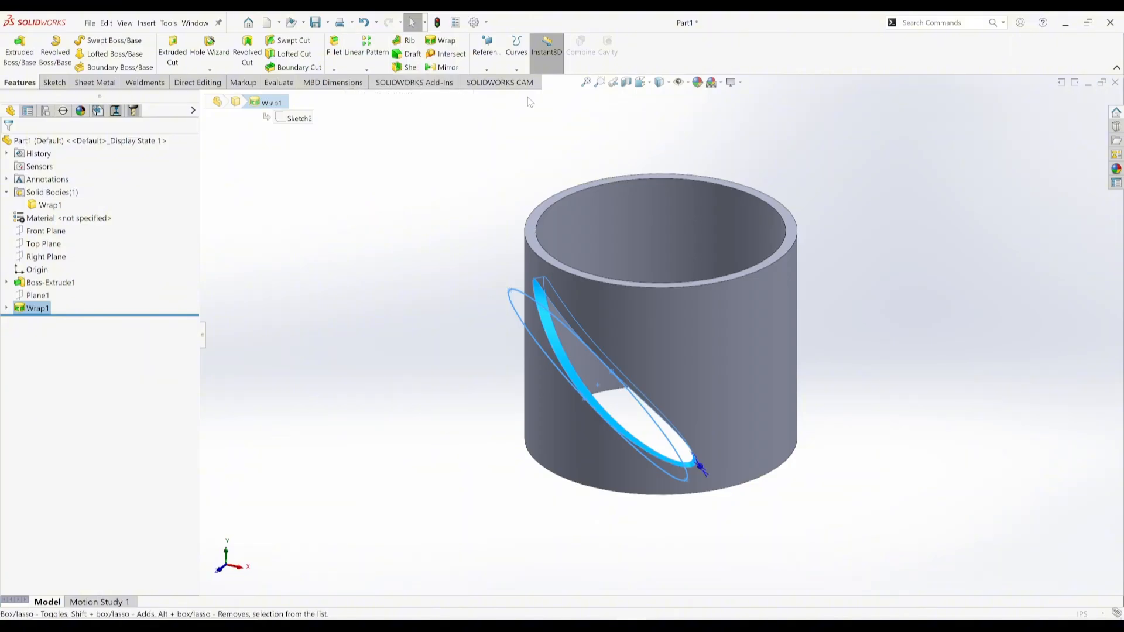
{"action": "left_click", "coordinate": [592, 281]}
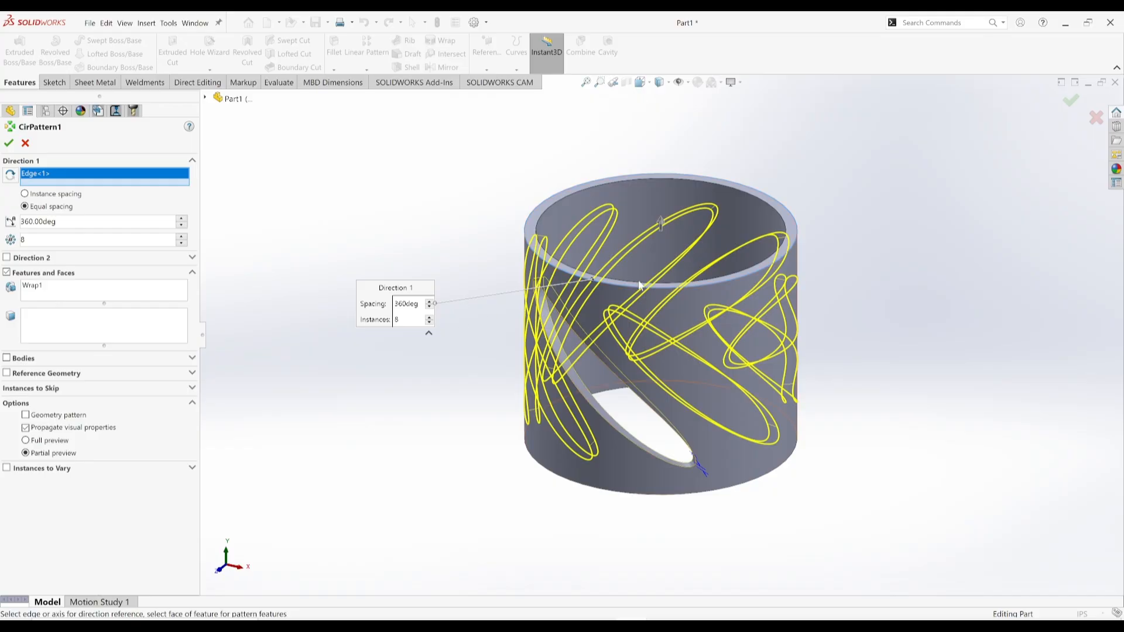
{"action": "mouse_move", "coordinate": [731, 360]}
{"action": "middle_mouse_down"}
{"action": "mouse_move", "coordinate": [687, 357]}
{"action": "mouse_move", "coordinate": [743, 363]}
{"action": "middle_mouse_up"}
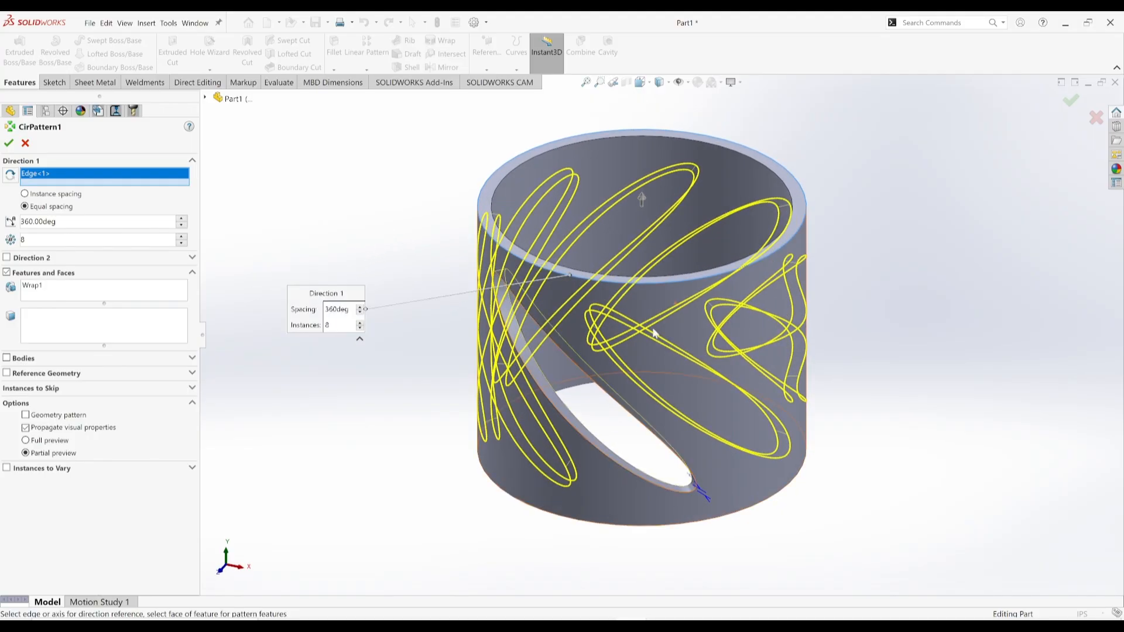
{"action": "left_click", "coordinate": [9, 143]}
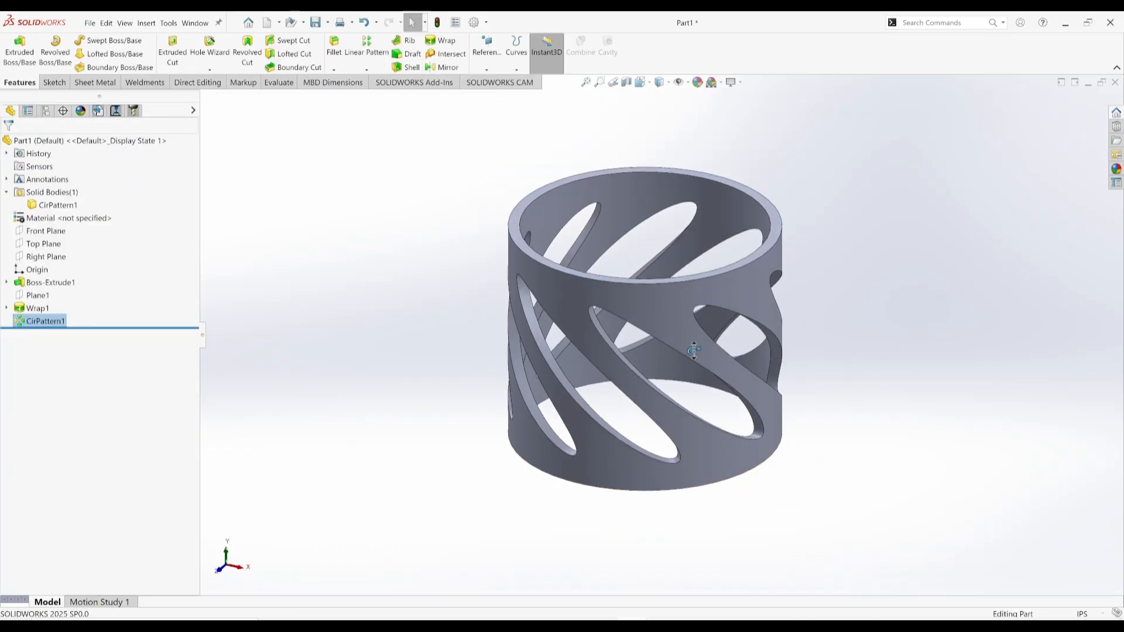
{"action": "middle_click_drag", "start_coordinate": [693, 350], "coordinate": [722, 327]}
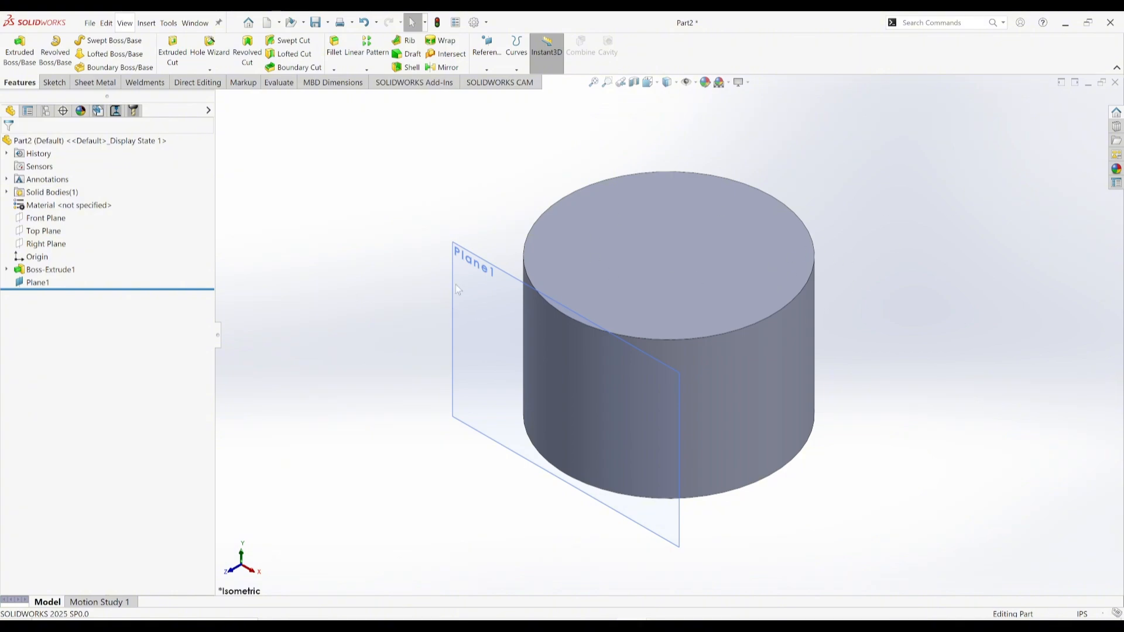
Start a sketch on Plane1 and draw a horizontal construction line about 13.2 in long across the cylinder's mid-height.
{"action": "left_click", "coordinate": [468, 271]}
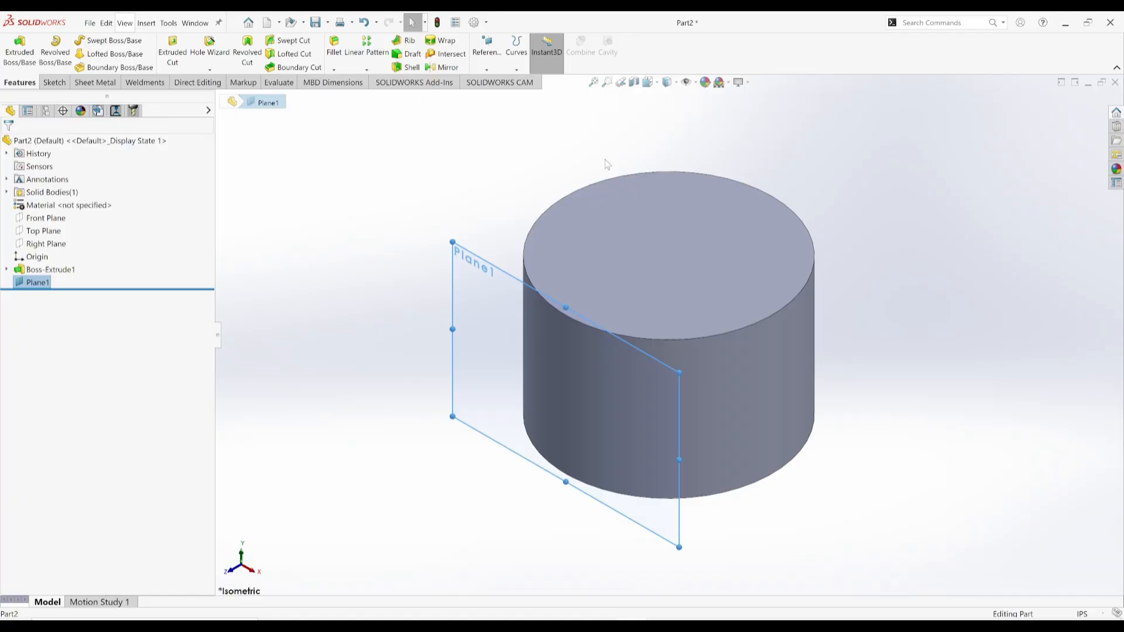
{"action": "right_click", "coordinate": [473, 281]}
{"action": "left_click", "coordinate": [493, 269]}
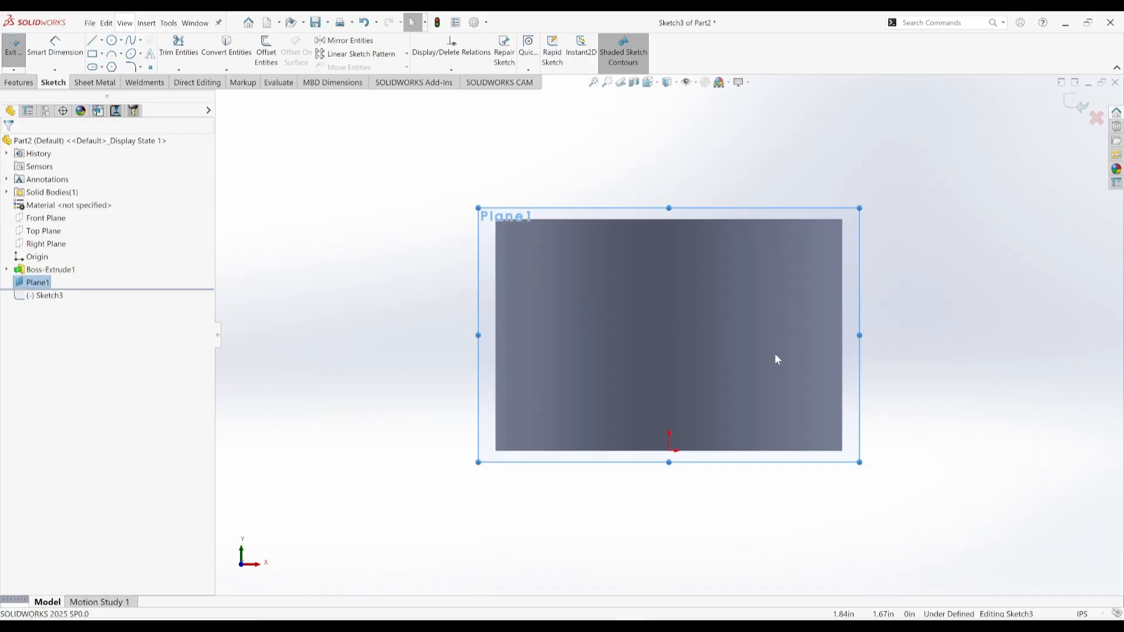
{"action": "key", "text": "l"}
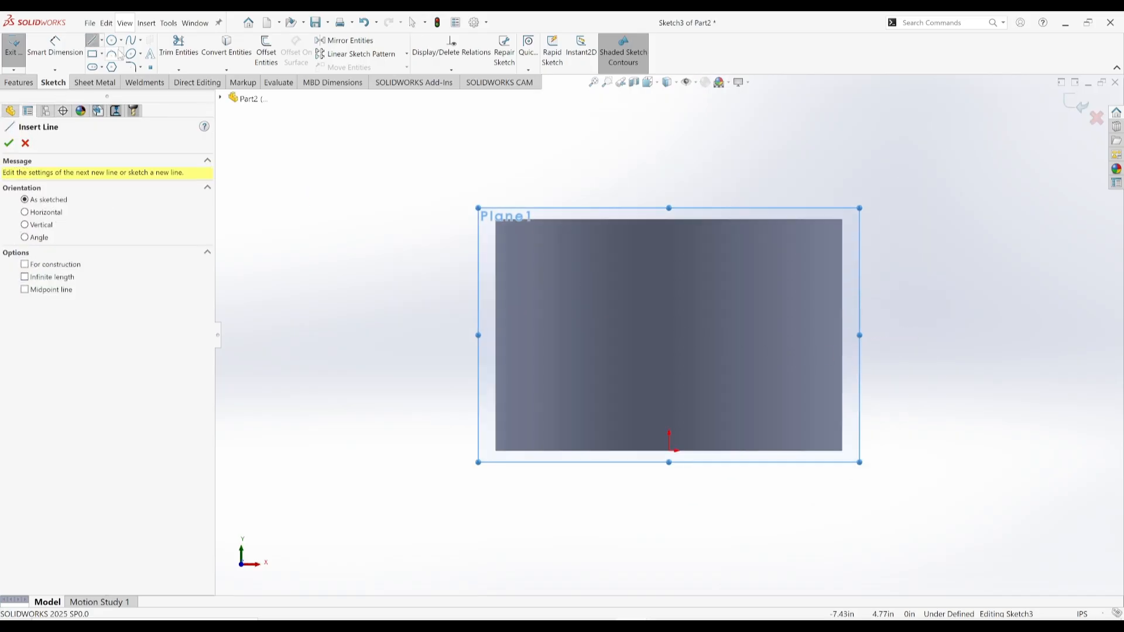
{"action": "left_click", "coordinate": [34, 267]}
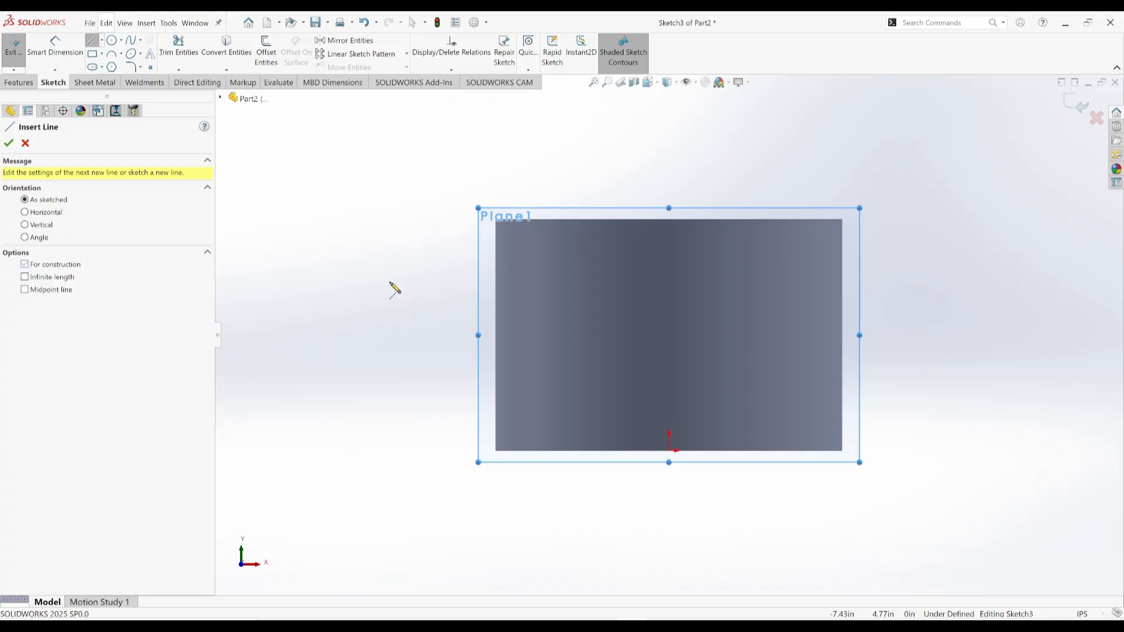
{"action": "left_click", "coordinate": [275, 335]}
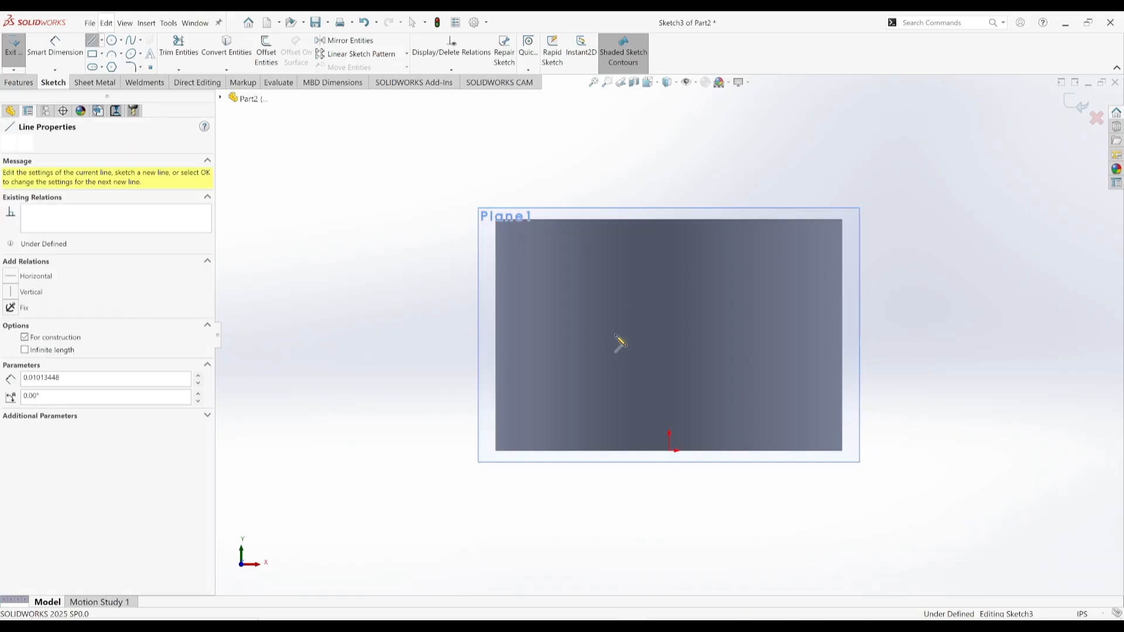
{"action": "left_click", "coordinate": [1039, 334]}
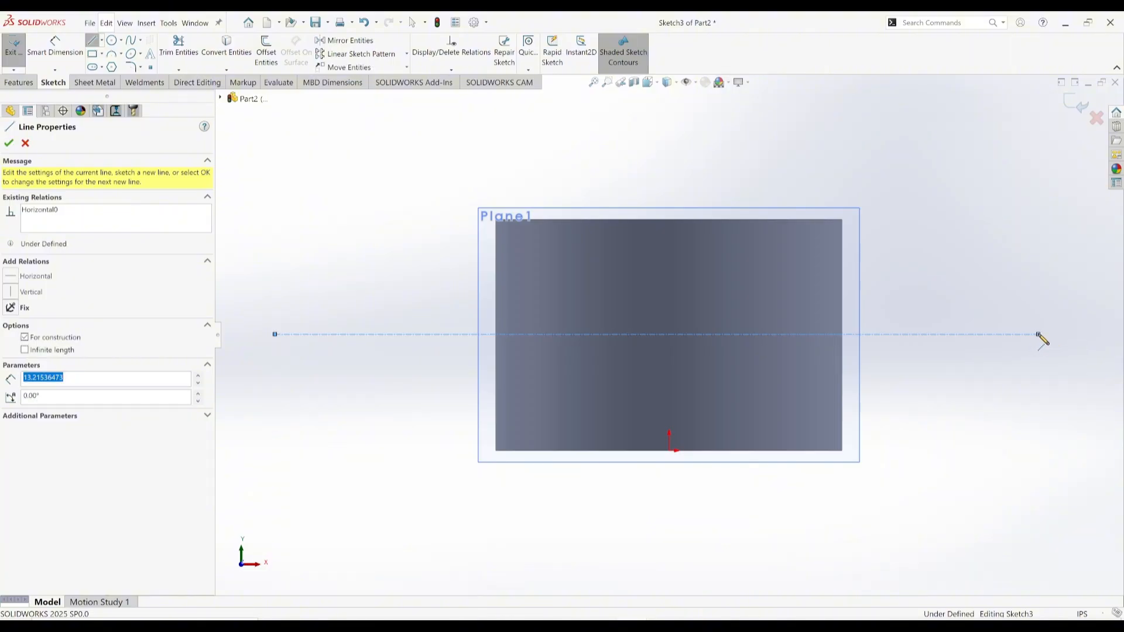
{"action": "key", "text": "Escape"}
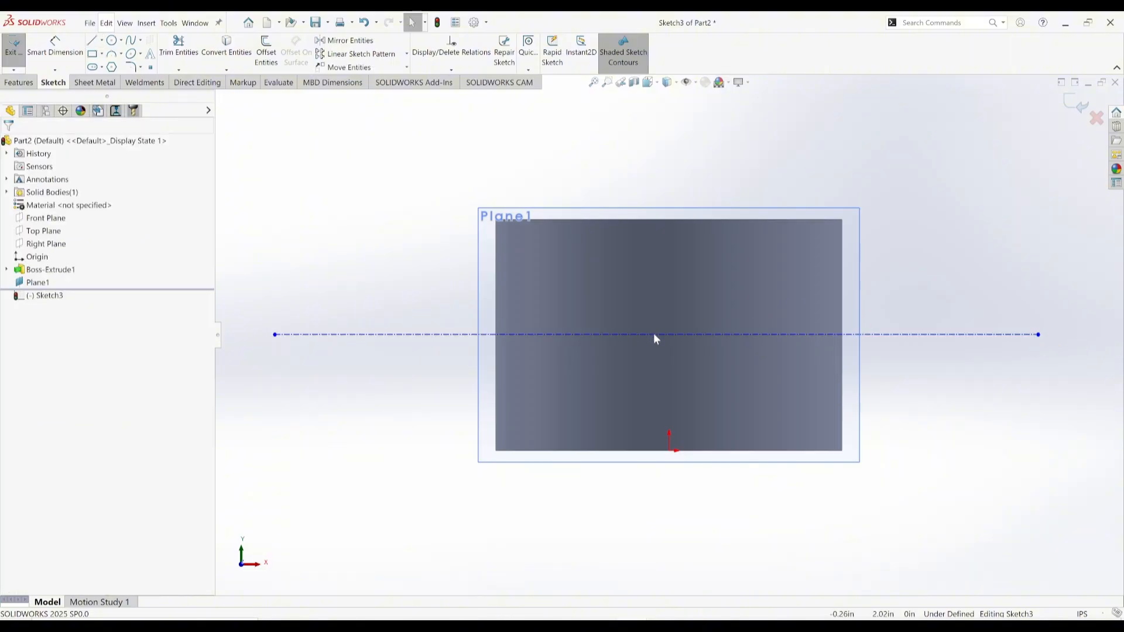
Add the sketch text "I LOVE NEW YORK", centred along the horizontal construction line.
{"action": "left_click", "coordinate": [655, 337]}
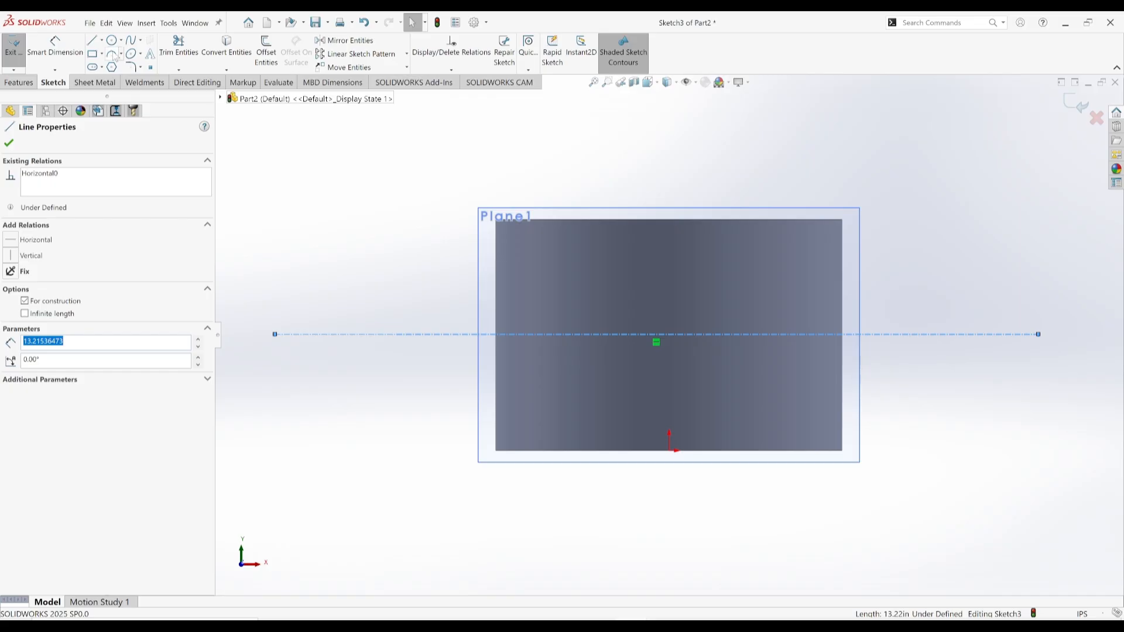
{"action": "left_click", "coordinate": [150, 55]}
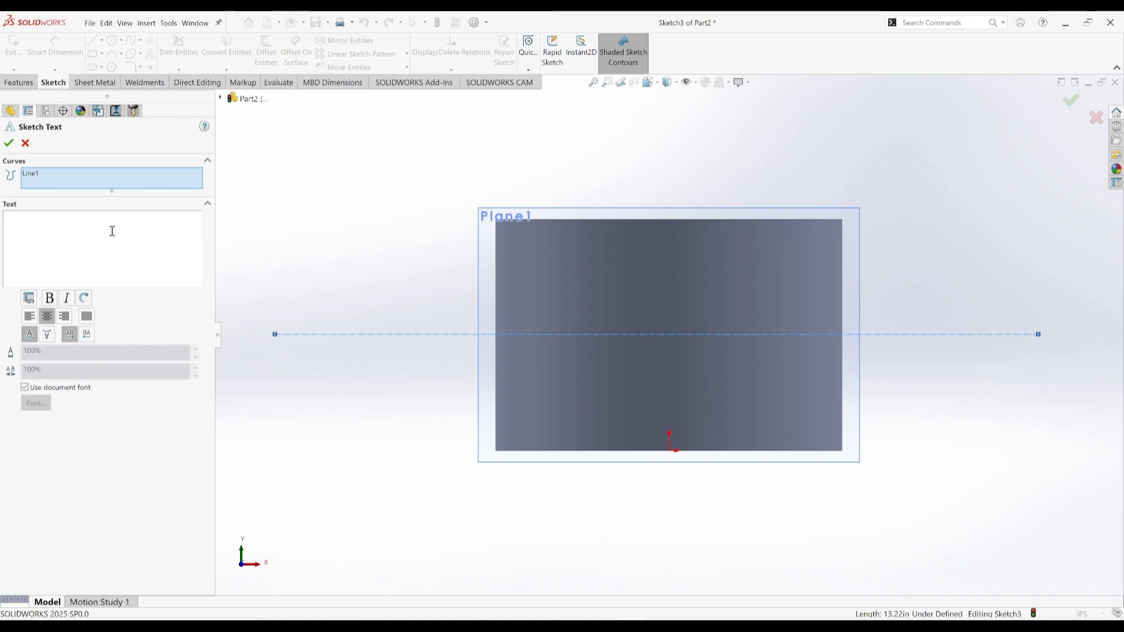
{"action": "type", "text": "I LOVE NEW YORK"}
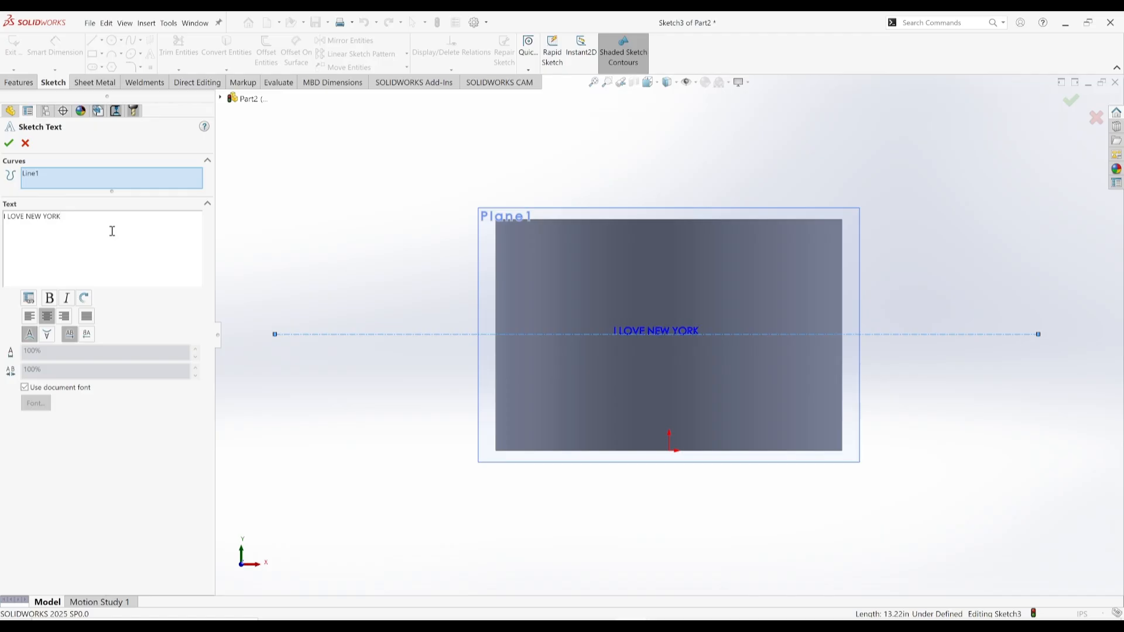
Make the sketch text bold, turn off the document font and set its font height to 72 points.
{"action": "key", "text": "ctrl+a"}
{"action": "left_click", "coordinate": [56, 301]}
{"action": "left_click", "coordinate": [27, 388]}
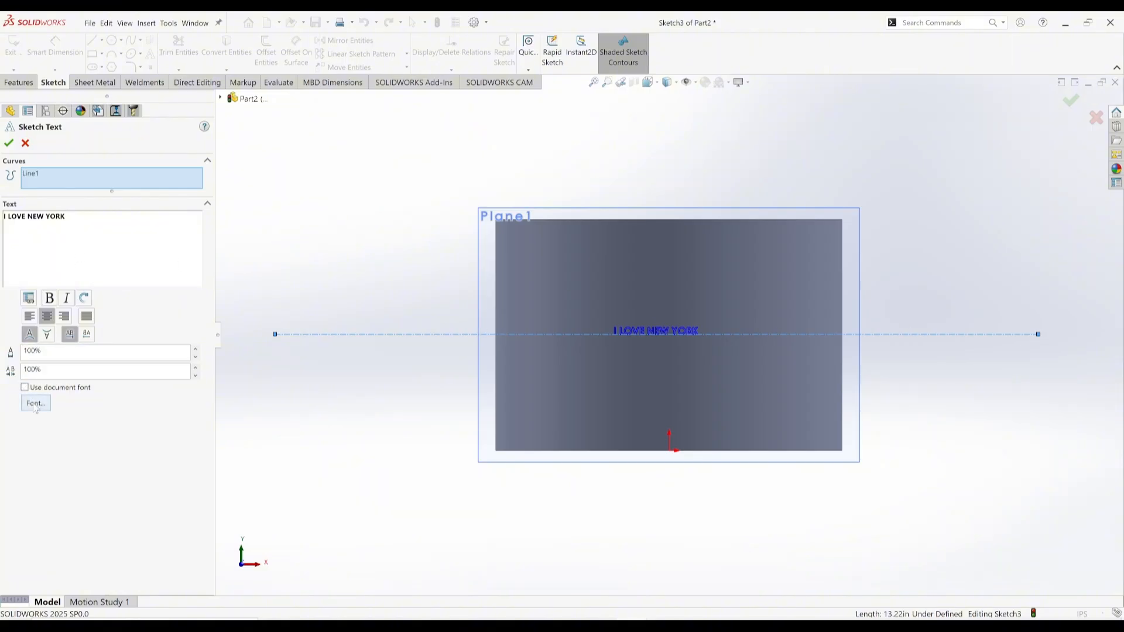
{"action": "left_click", "coordinate": [35, 404]}
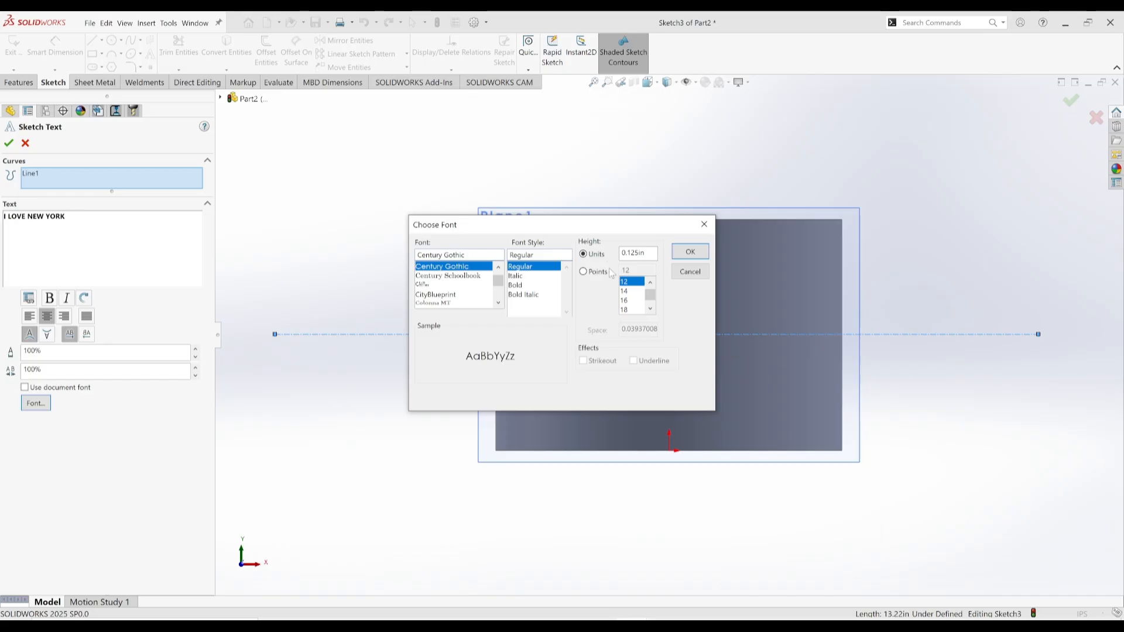
{"action": "double_click", "coordinate": [637, 272]}
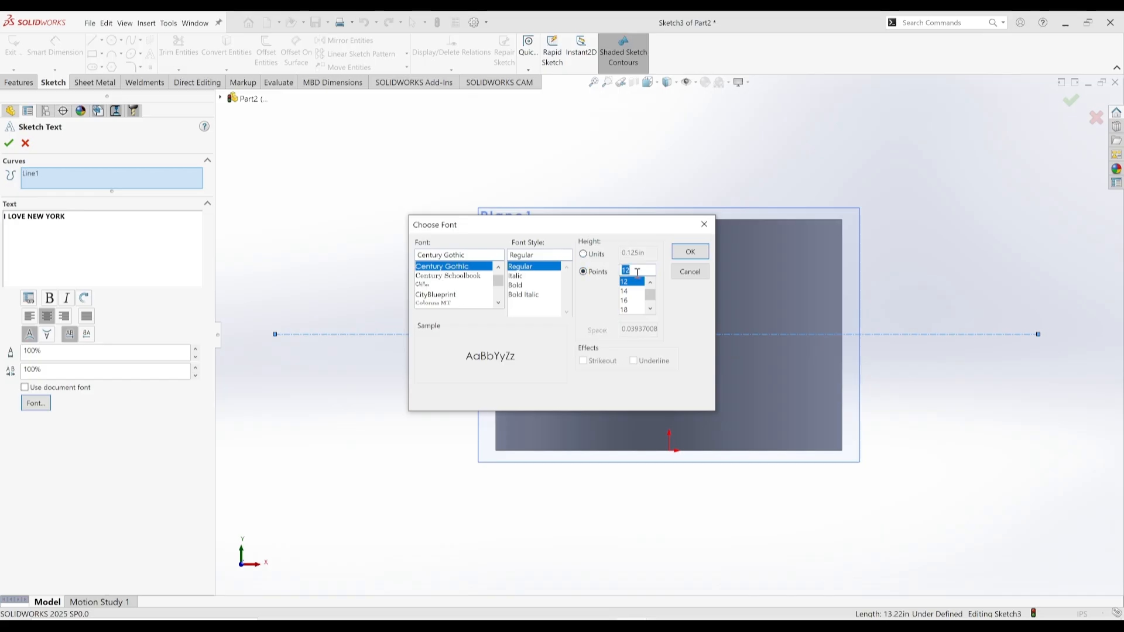
{"action": "type", "text": "72"}
{"action": "key", "text": "Return"}
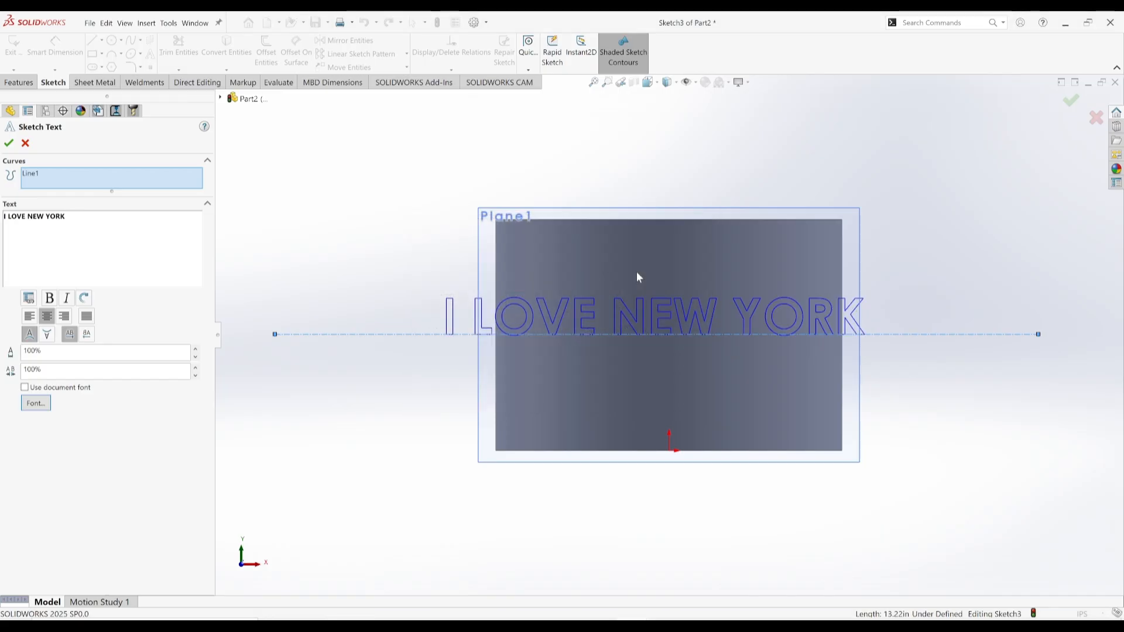
{"action": "left_click", "coordinate": [8, 144]}
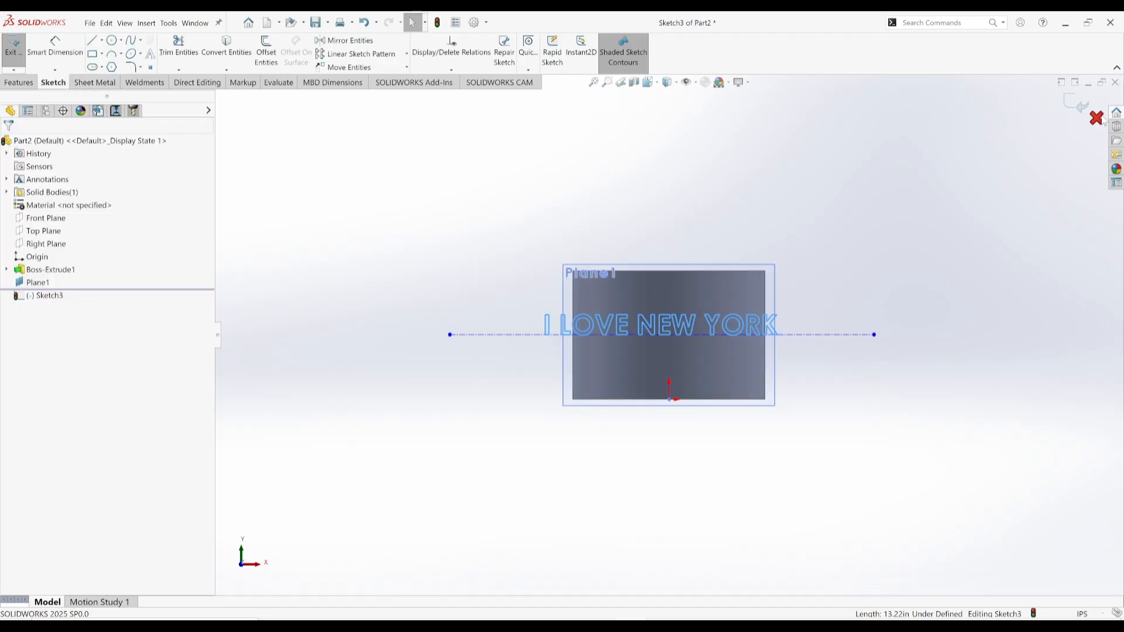
Exit the text sketch, return to the isometric view and save the part.
{"action": "left_click", "coordinate": [1076, 104]}
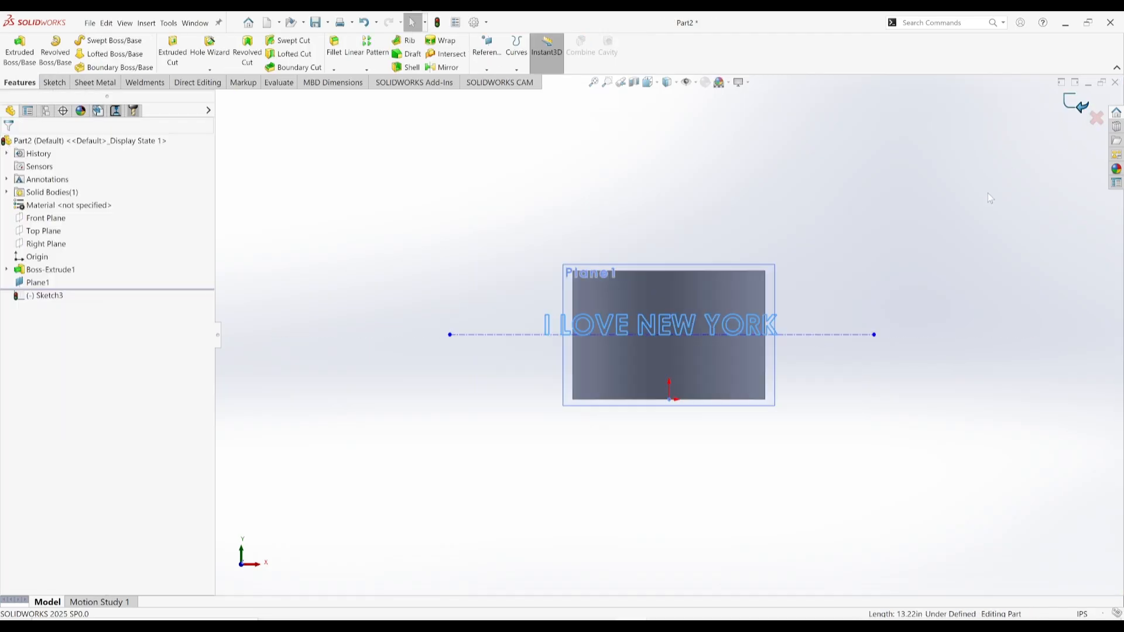
{"action": "left_click", "coordinate": [824, 298]}
{"action": "key", "text": "ctrl+7"}
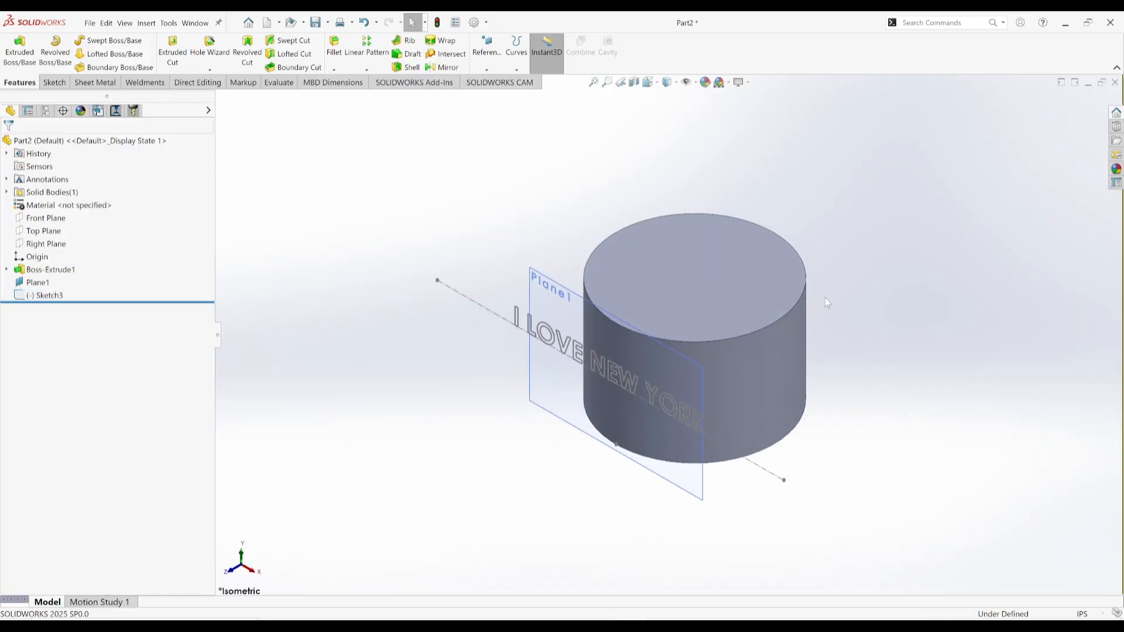
{"action": "scroll", "coordinate": [550, 346], "scroll_direction": "down", "scroll_amount": 2}
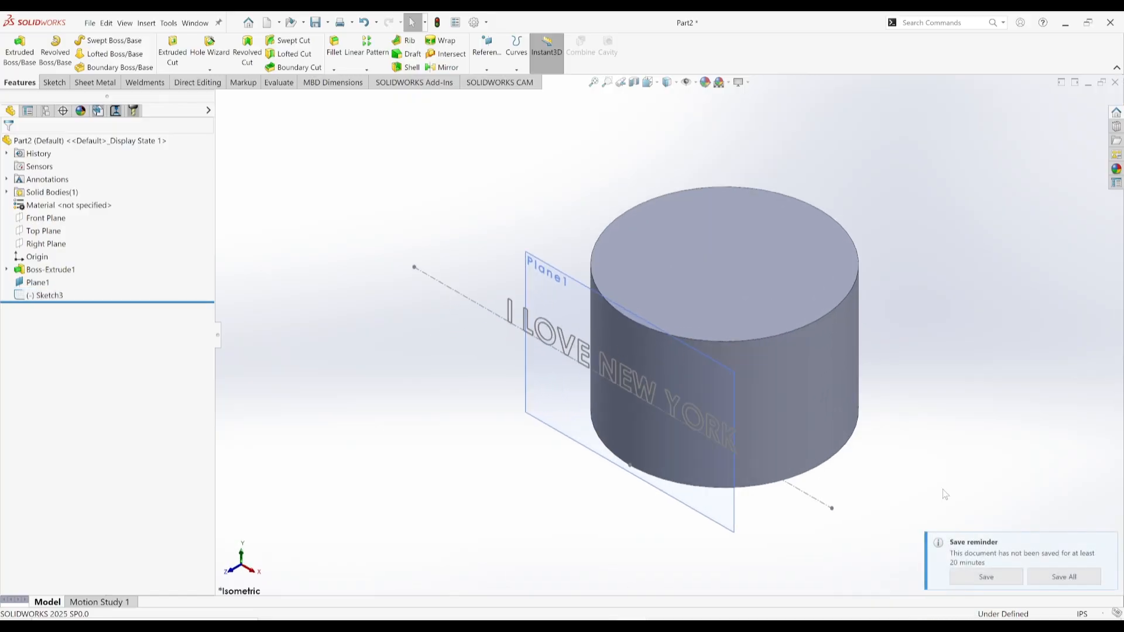
{"action": "left_click", "coordinate": [1004, 575]}
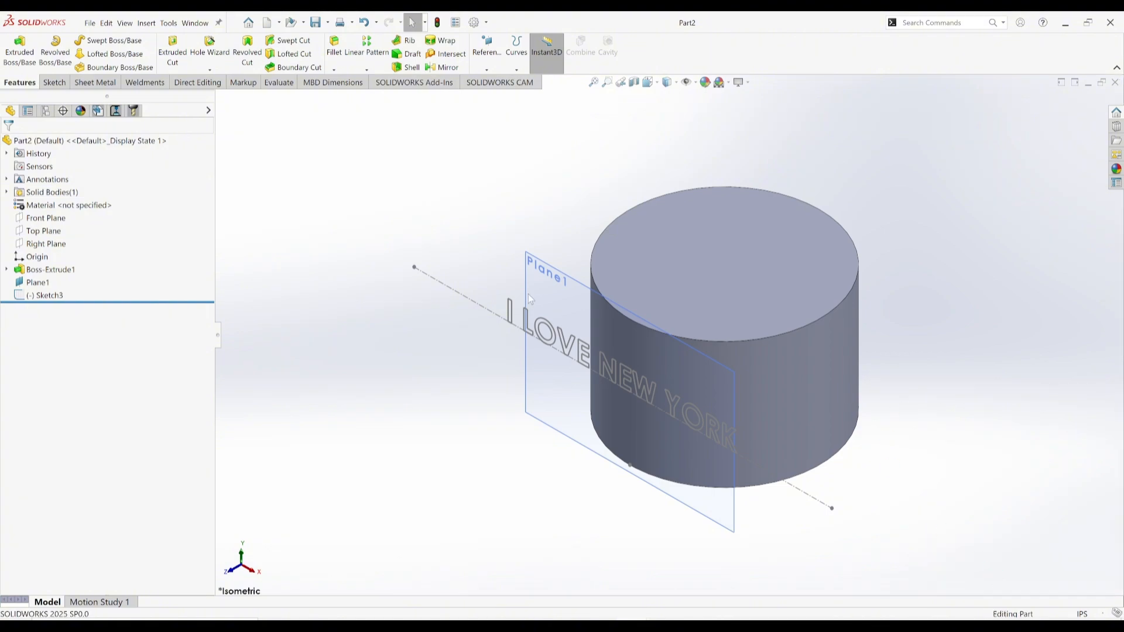
Wrap the text sketch onto the cylinder's outer face as an Emboss 0.25 in thick.
{"action": "left_click", "coordinate": [50, 295]}
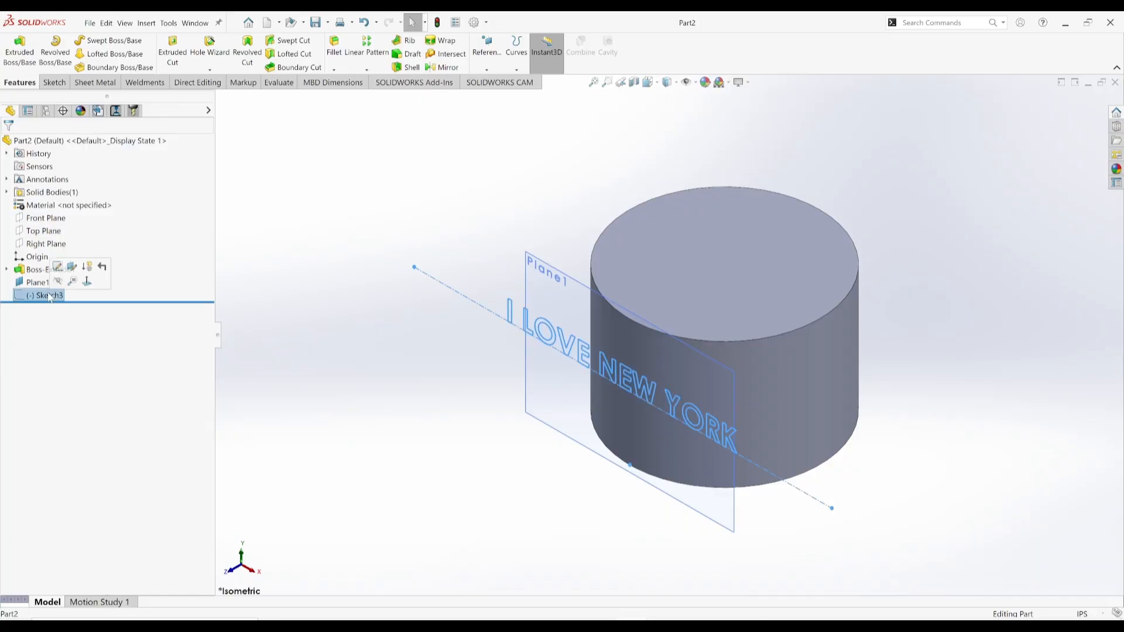
{"action": "left_click", "coordinate": [443, 40]}
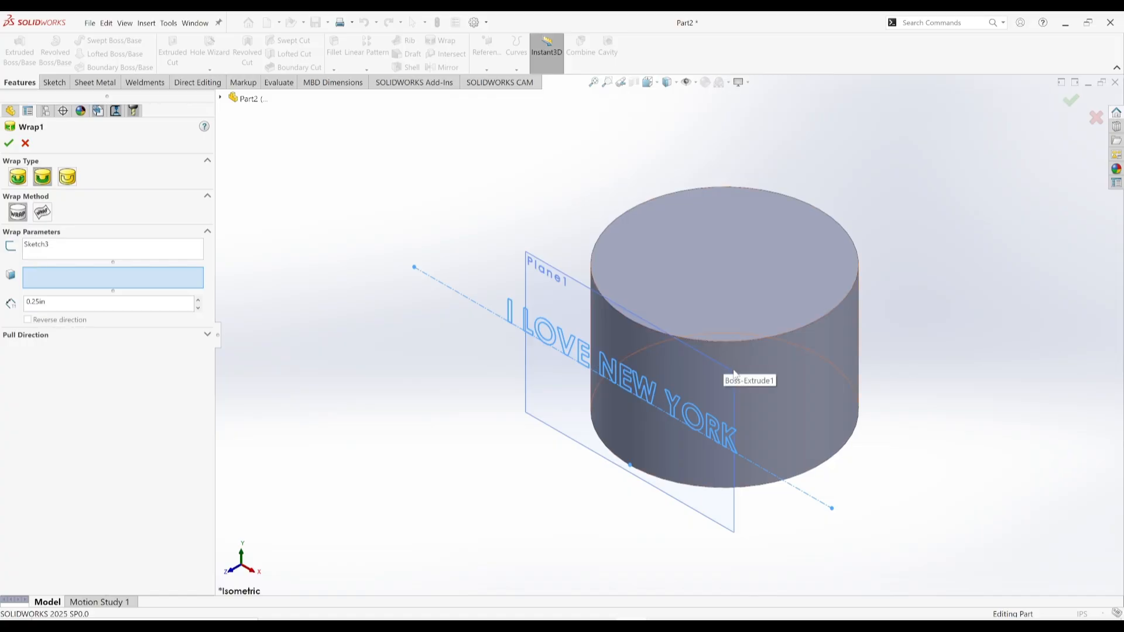
{"action": "left_click", "coordinate": [794, 365]}
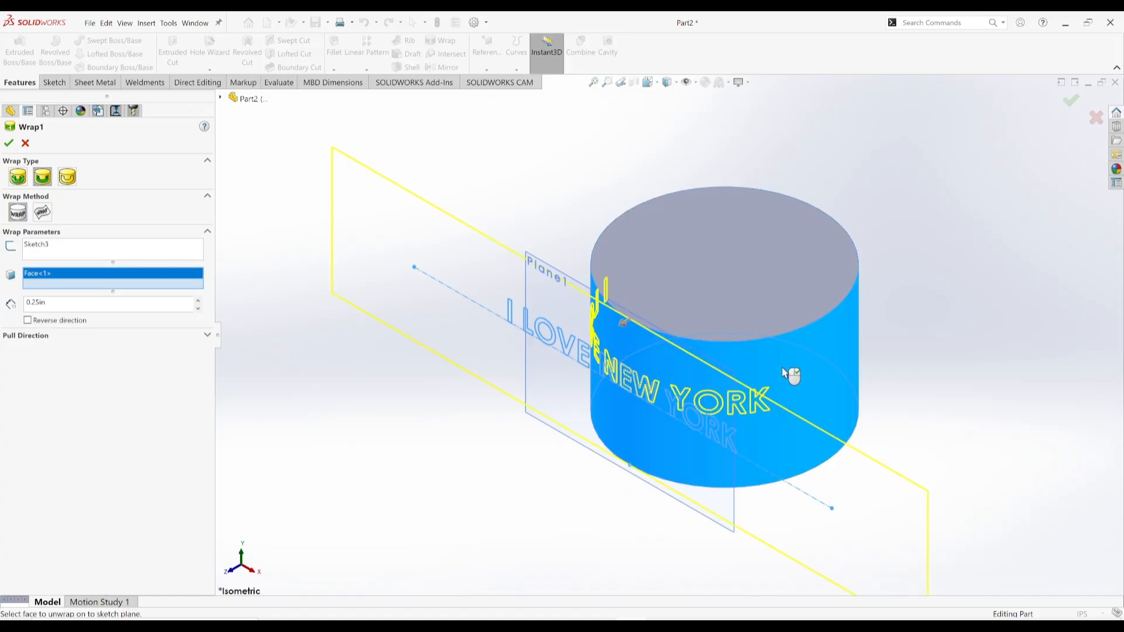
{"action": "middle_click_drag", "start_coordinate": [681, 393], "coordinate": [634, 374]}
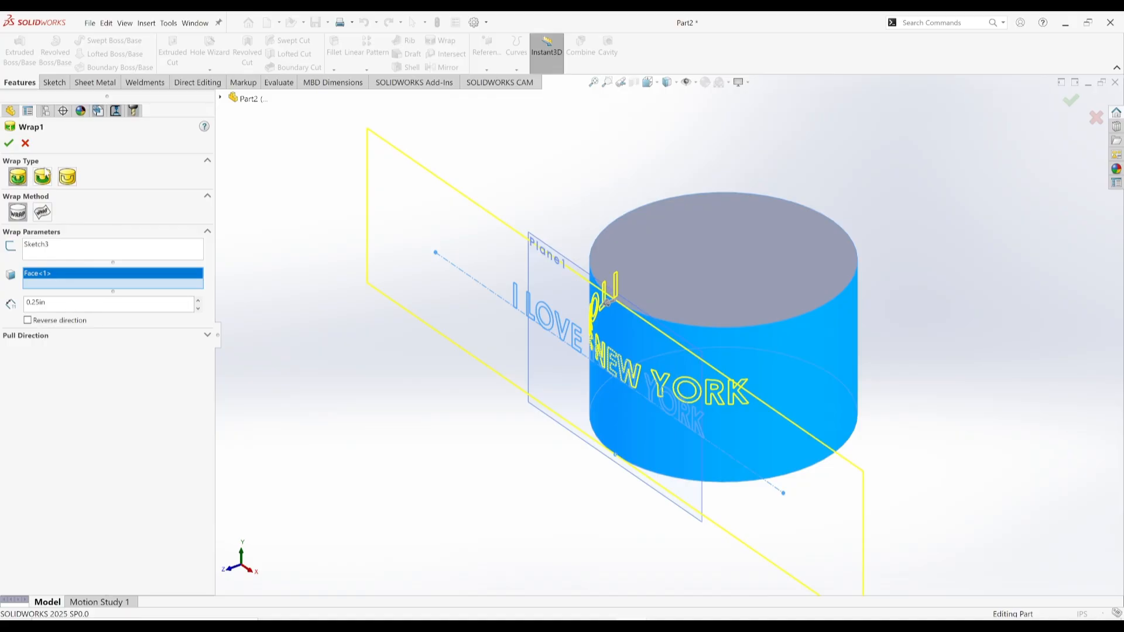
{"action": "double_click", "coordinate": [75, 301]}
{"action": "left_click", "coordinate": [9, 144]}
Hide the reference plane Plane1 in front of the embossed text.
{"action": "middle_click_drag", "start_coordinate": [650, 381], "coordinate": [897, 304]}
{"action": "left_click", "coordinate": [913, 286]}
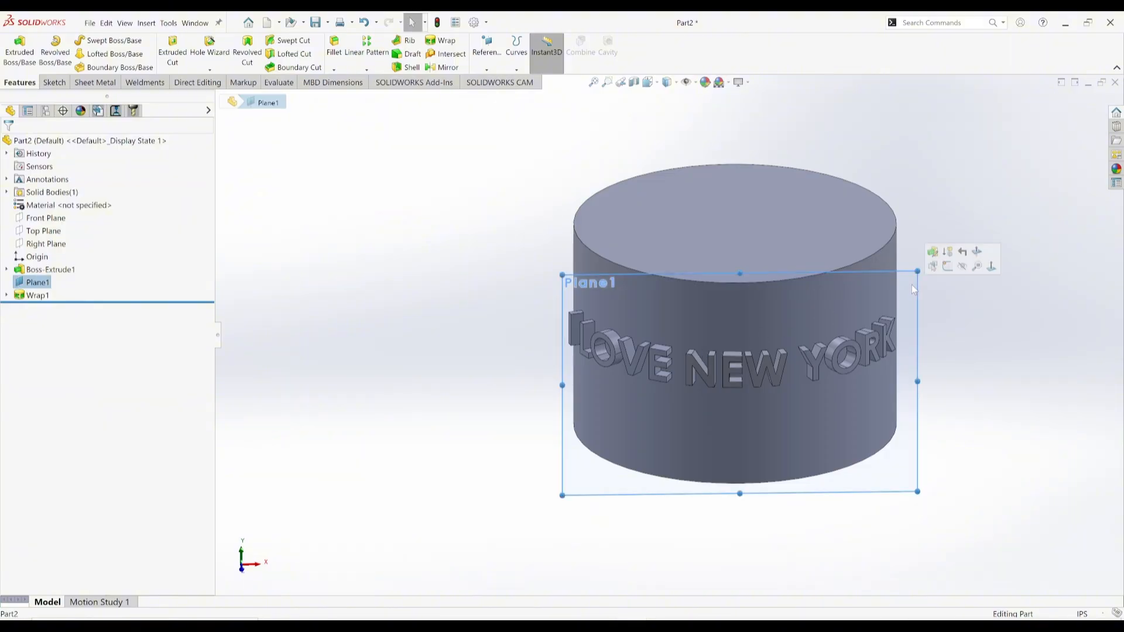
{"action": "left_click", "coordinate": [954, 273]}
Examine how the embossed lettering follows the cylinder's curved face from several angles.
{"action": "middle_click_drag", "start_coordinate": [777, 335], "coordinate": [641, 390]}
{"action": "scroll", "coordinate": [712, 392], "scroll_direction": "down", "scroll_amount": 3}
{"action": "scroll", "coordinate": [712, 391], "scroll_direction": "down", "scroll_amount": 1}
{"action": "scroll", "coordinate": [838, 384], "scroll_direction": "up", "scroll_amount": 2}
{"action": "scroll", "coordinate": [838, 384], "scroll_direction": "up", "scroll_amount": 2}
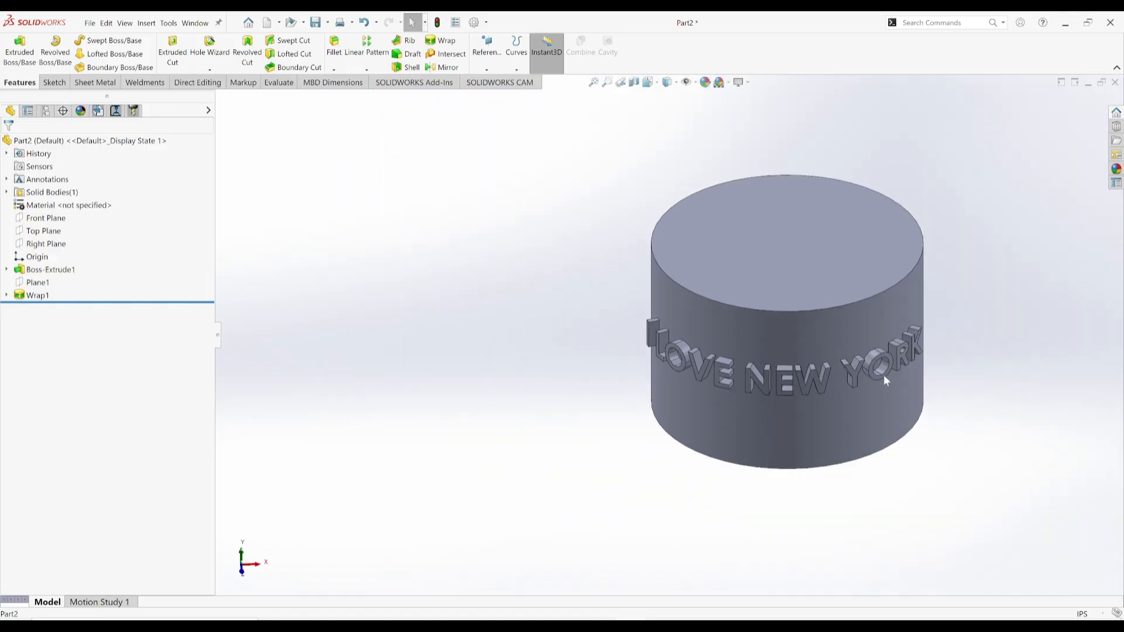
{"action": "middle_click_drag", "start_coordinate": [883, 374], "coordinate": [834, 367]}
{"action": "key", "text": "ctrl+7"}
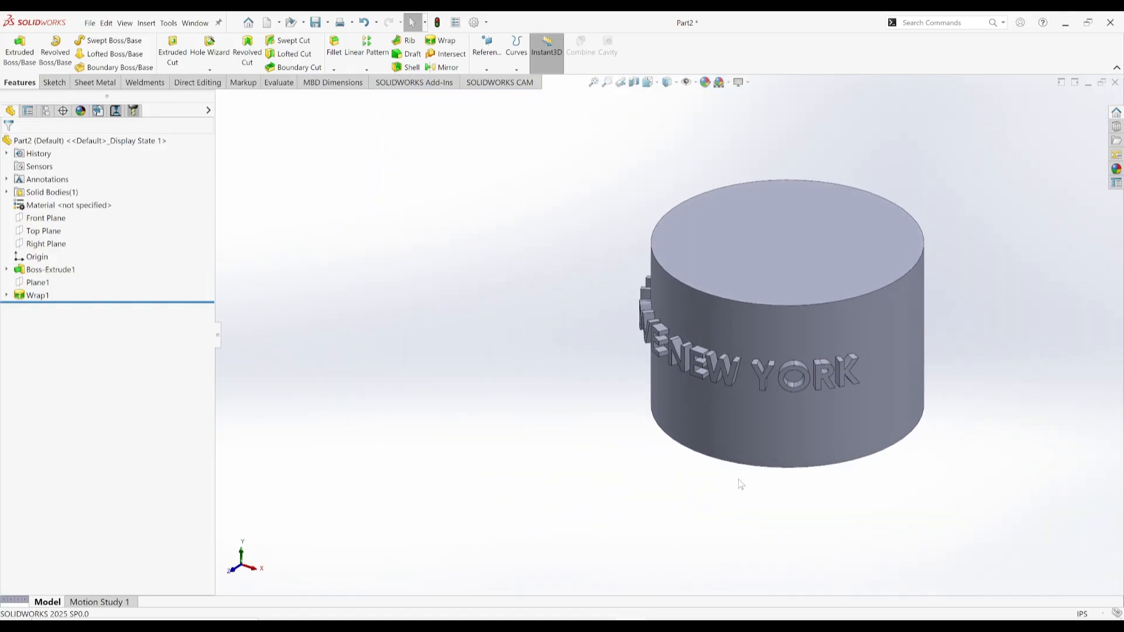
{"action": "middle_click_drag", "start_coordinate": [709, 463], "coordinate": [745, 466]}
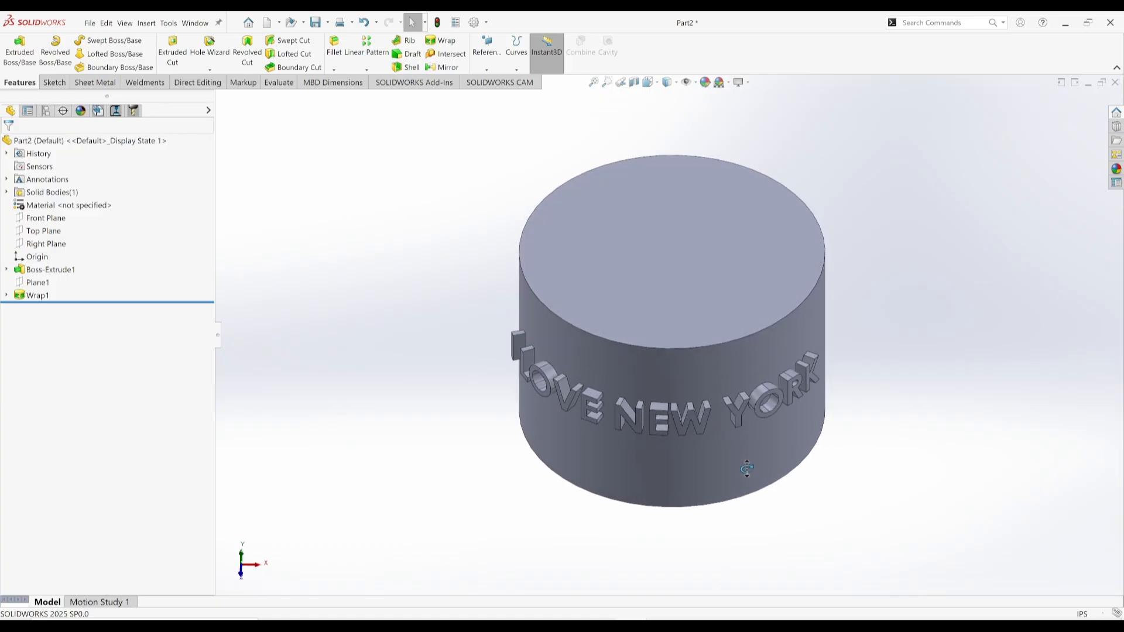
Edit the text wrap feature and change its wrap type to Deboss.
{"action": "left_click", "coordinate": [26, 295]}
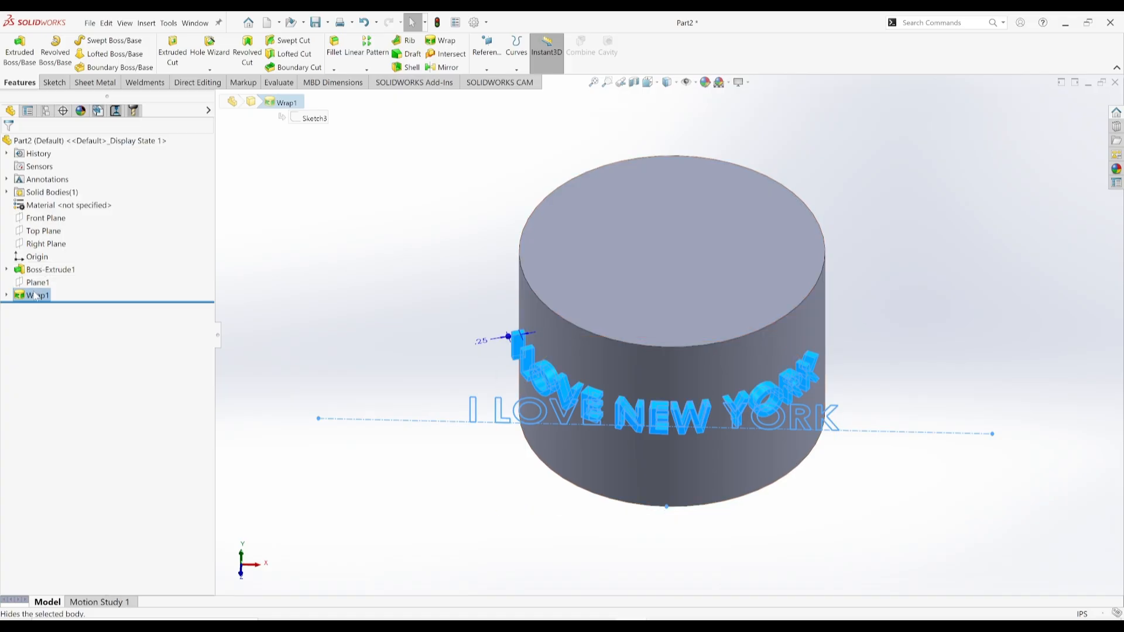
{"action": "right_click", "coordinate": [24, 295]}
{"action": "left_click", "coordinate": [44, 266]}
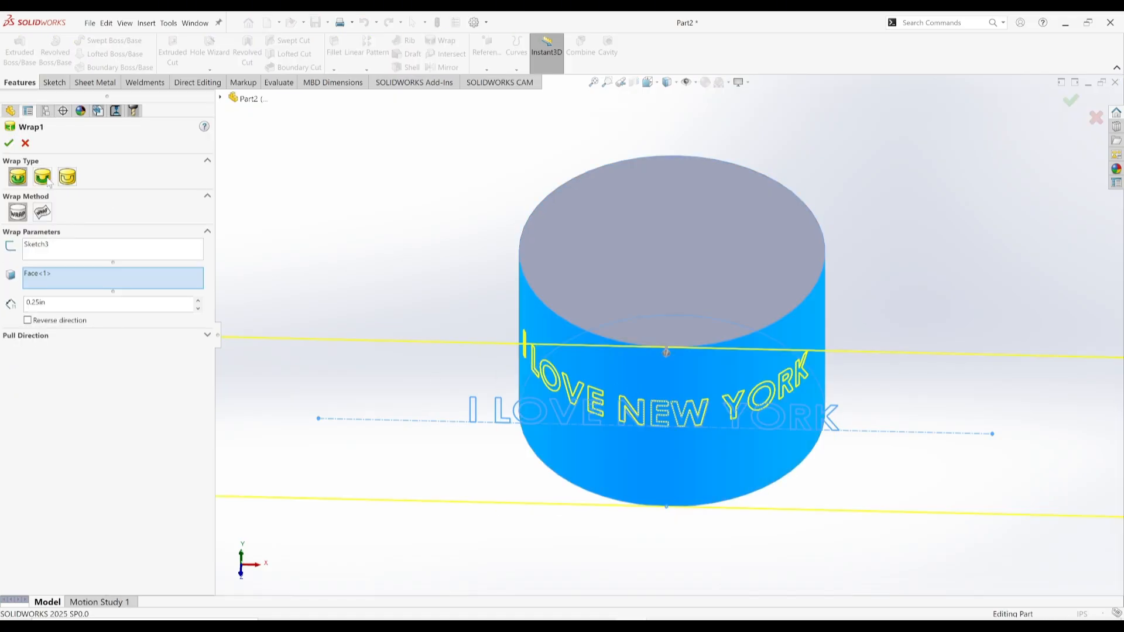
{"action": "left_click", "coordinate": [42, 178]}
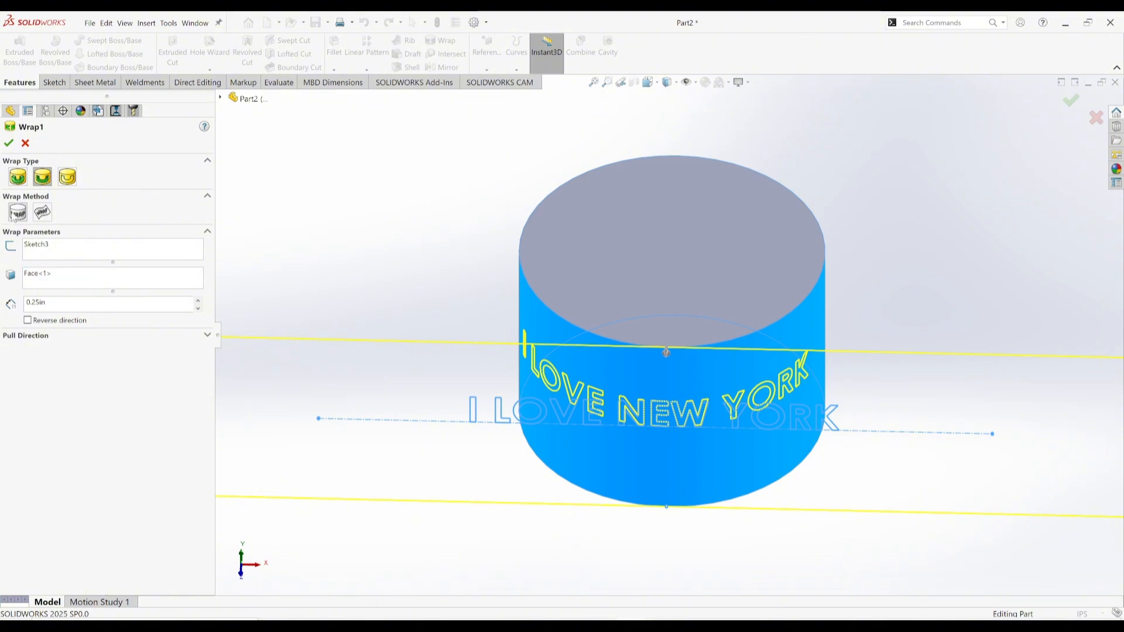
{"action": "left_click", "coordinate": [9, 143]}
Edit the I LOVE NEW YORK text wrap on the cylinder and change its wrap type to Scribe.
{"action": "middle_click_drag", "start_coordinate": [595, 382], "coordinate": [565, 364]}
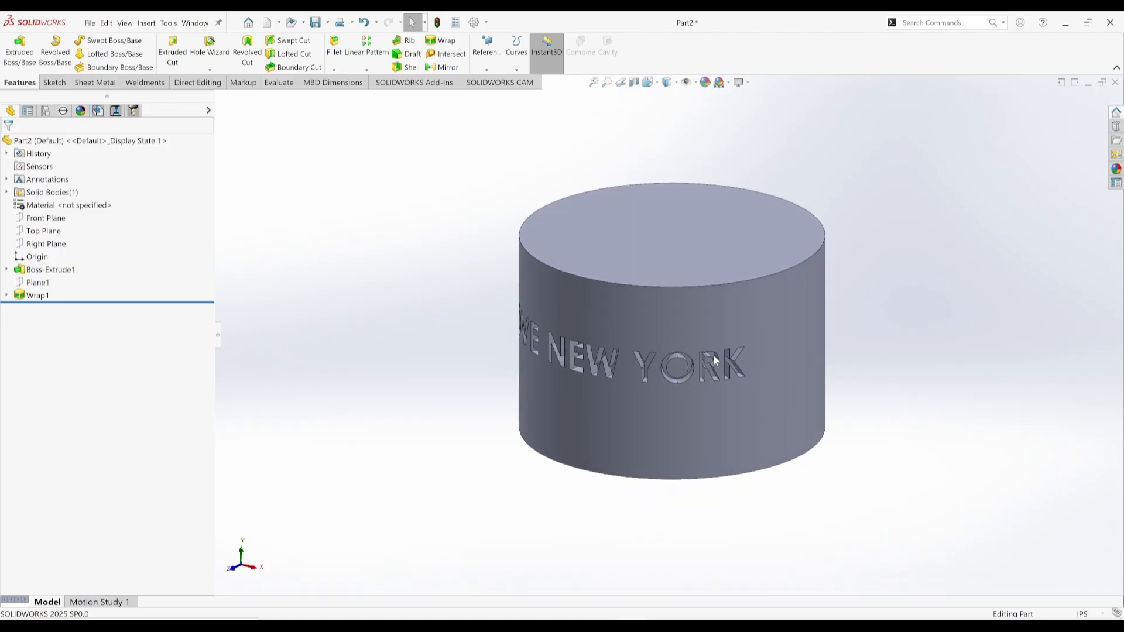
{"action": "scroll", "coordinate": [719, 364], "scroll_direction": "down", "scroll_amount": 3}
{"action": "middle_click_drag", "start_coordinate": [720, 364], "coordinate": [553, 368]}
{"action": "scroll", "coordinate": [644, 356], "scroll_direction": "up", "scroll_amount": 3}
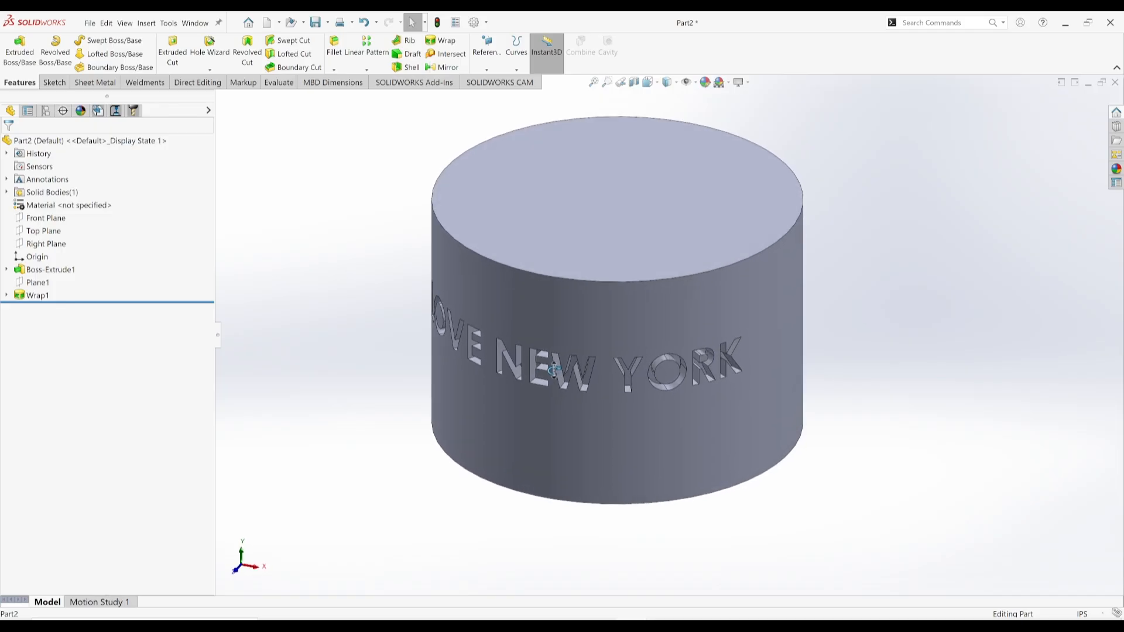
{"action": "right_click", "coordinate": [32, 299]}
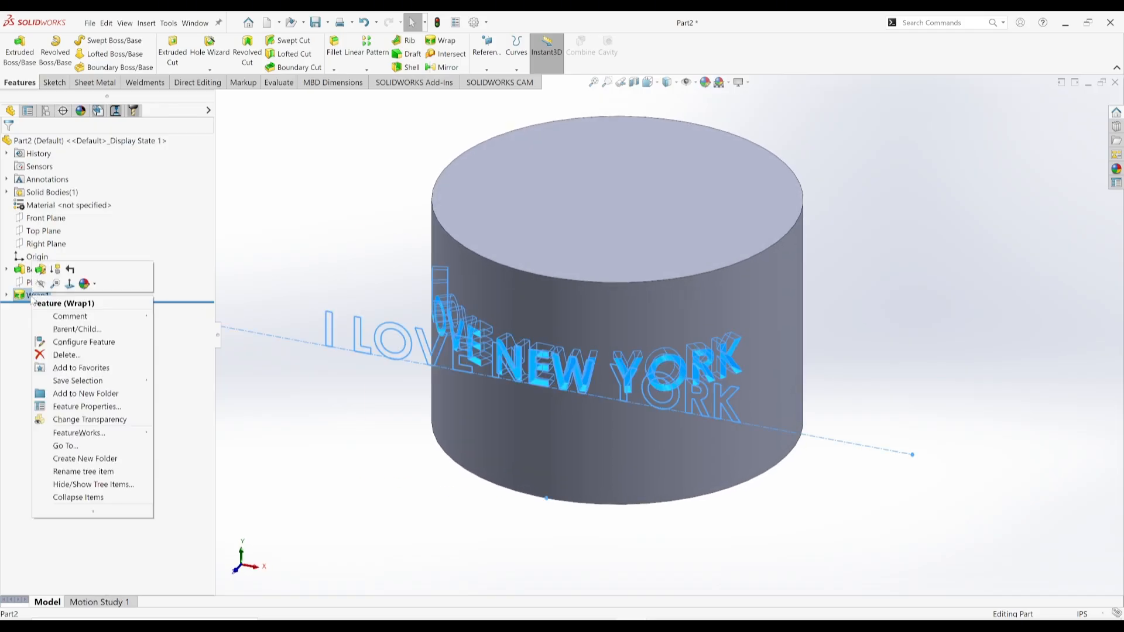
{"action": "left_click", "coordinate": [41, 270]}
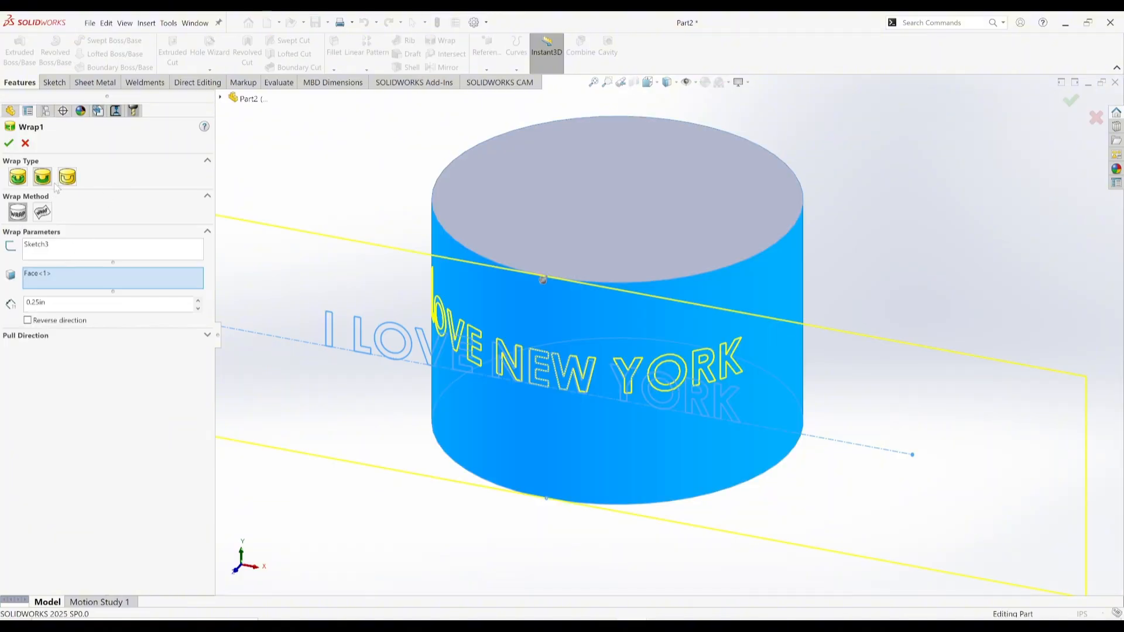
{"action": "left_click", "coordinate": [68, 177]}
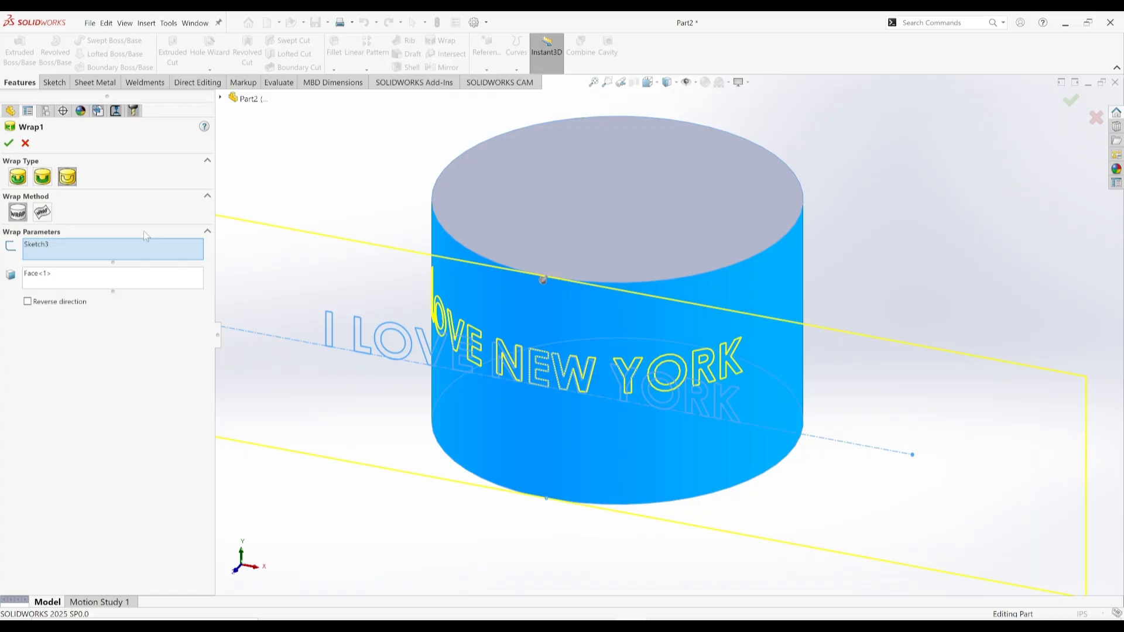
{"action": "left_click", "coordinate": [8, 142]}
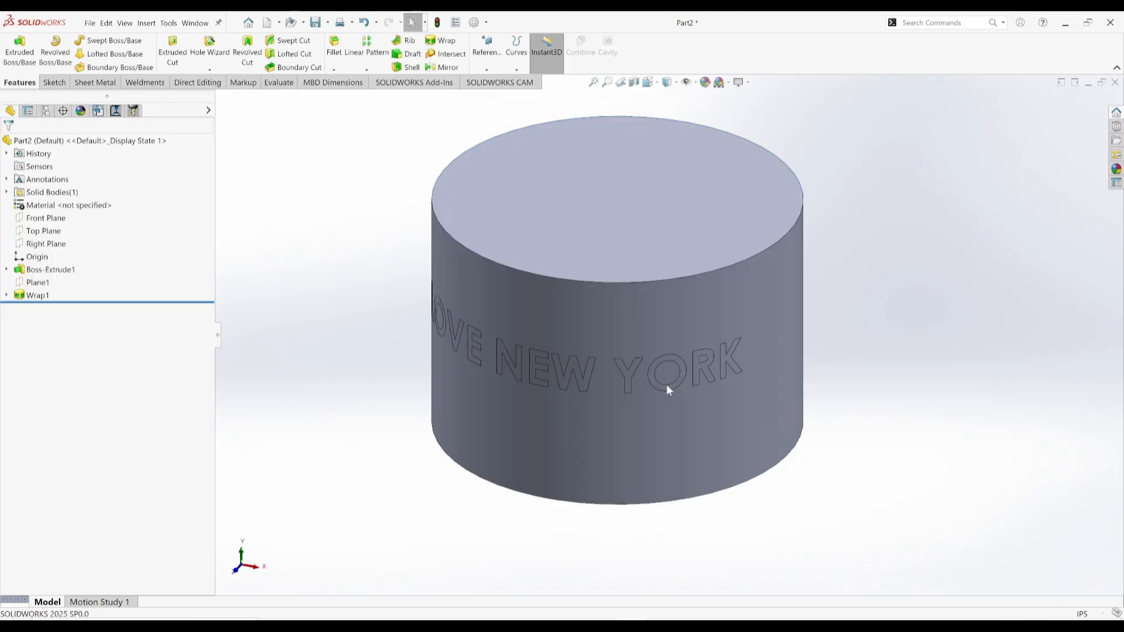
Examine the scribed letter outlines on the cylinder's curved face up close and from another angle.
{"action": "scroll", "coordinate": [654, 364], "scroll_direction": "down", "scroll_amount": 5}
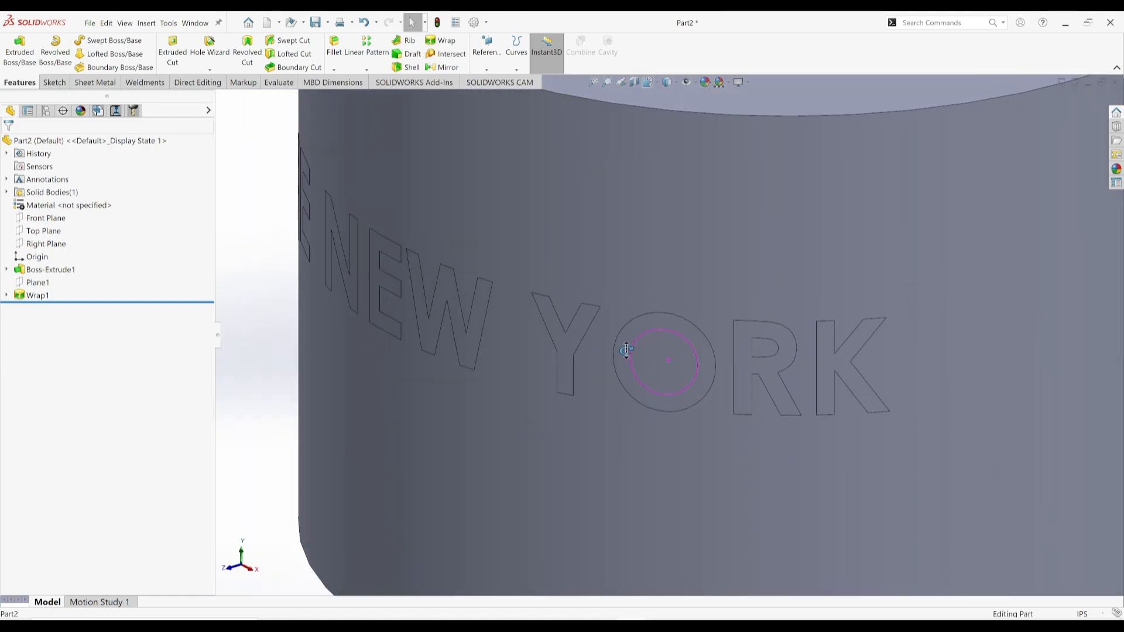
{"action": "middle_click_drag", "start_coordinate": [626, 349], "coordinate": [770, 333]}
{"action": "scroll", "coordinate": [649, 355], "scroll_direction": "up", "scroll_amount": 5}
{"action": "scroll", "coordinate": [771, 332], "scroll_direction": "down", "scroll_amount": 4}
{"action": "scroll", "coordinate": [778, 319], "scroll_direction": "up", "scroll_amount": 1}
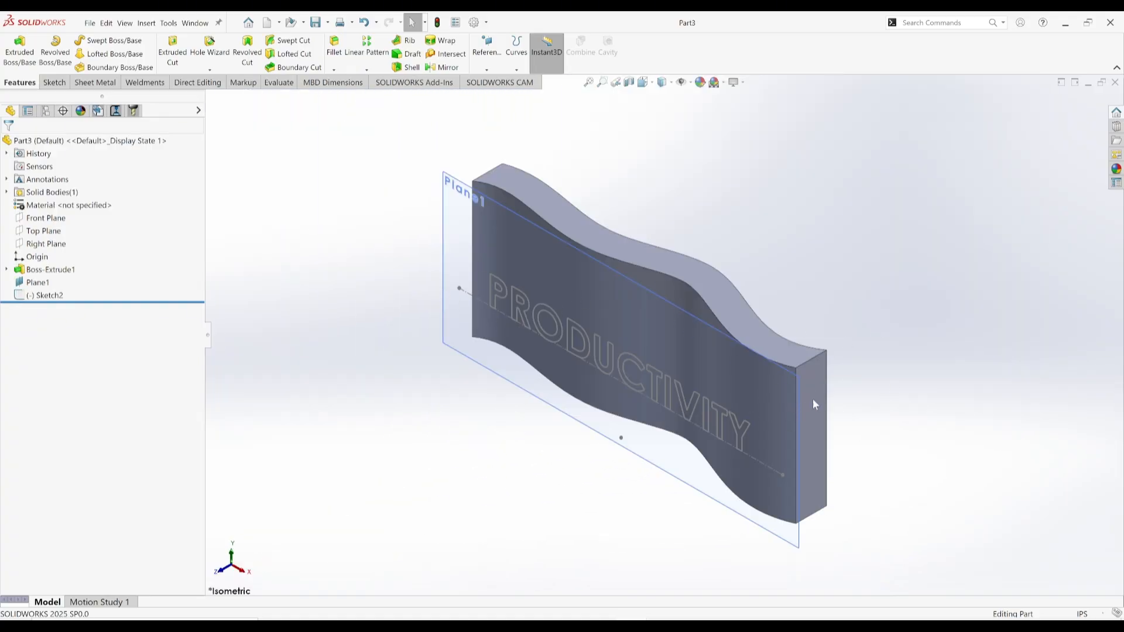
Set up a wrap of the PRODUCTIVITY text sketch onto the wavy front face using the Spline Surface method.
{"action": "middle_click_drag", "start_coordinate": [813, 404], "coordinate": [679, 270]}
{"action": "left_click", "coordinate": [679, 271]}
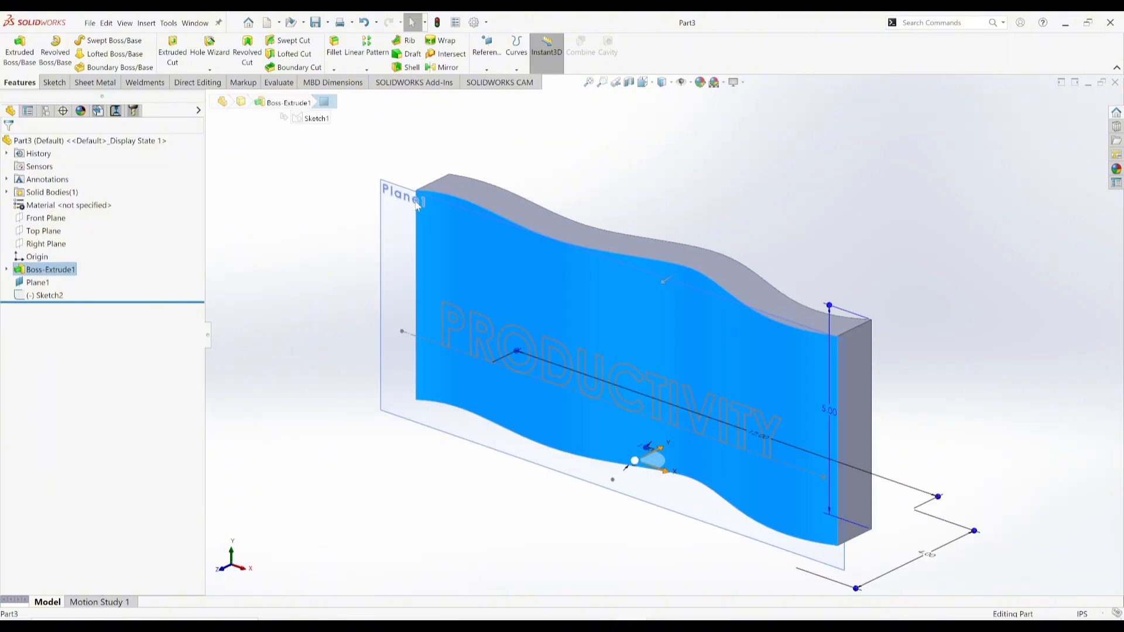
{"action": "key", "text": "Escape"}
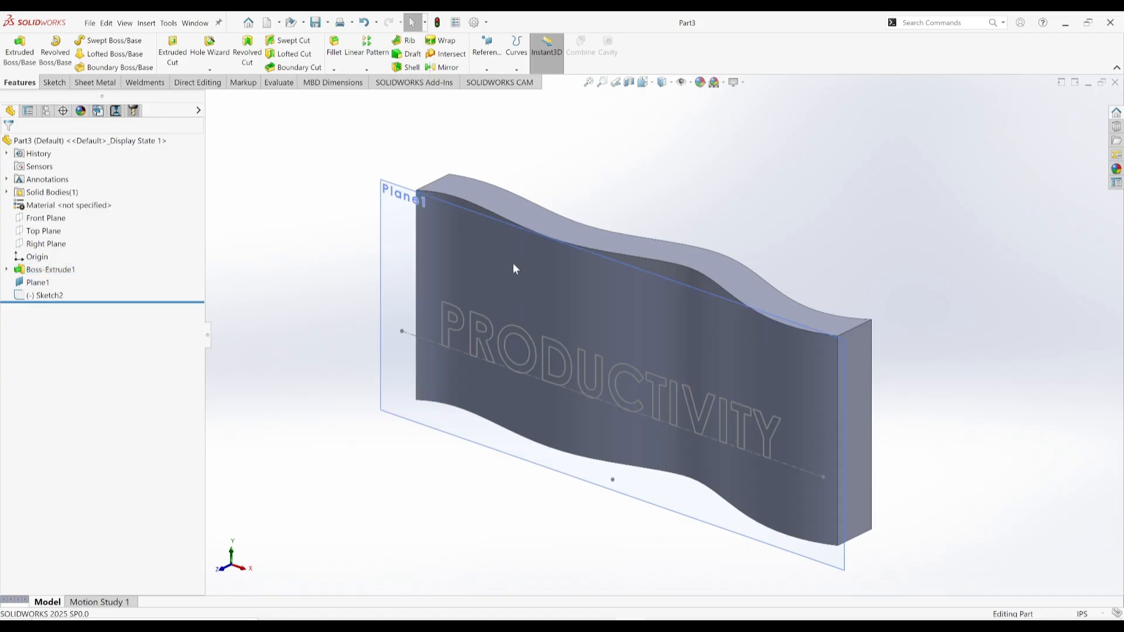
{"action": "middle_click_drag", "start_coordinate": [711, 344], "coordinate": [429, 296]}
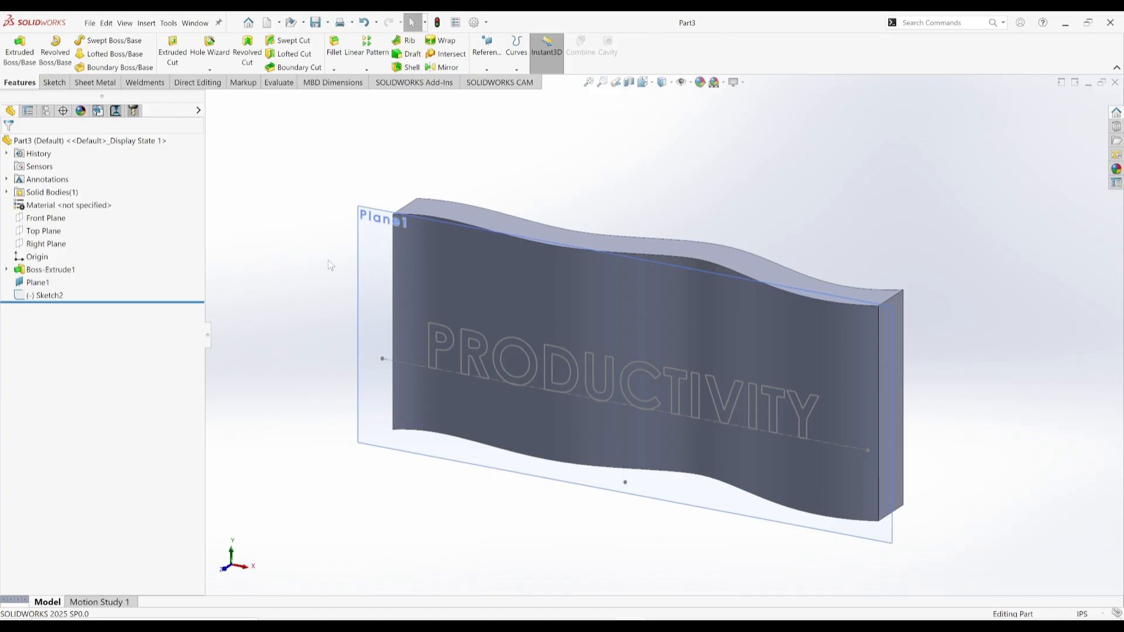
{"action": "left_click", "coordinate": [43, 296]}
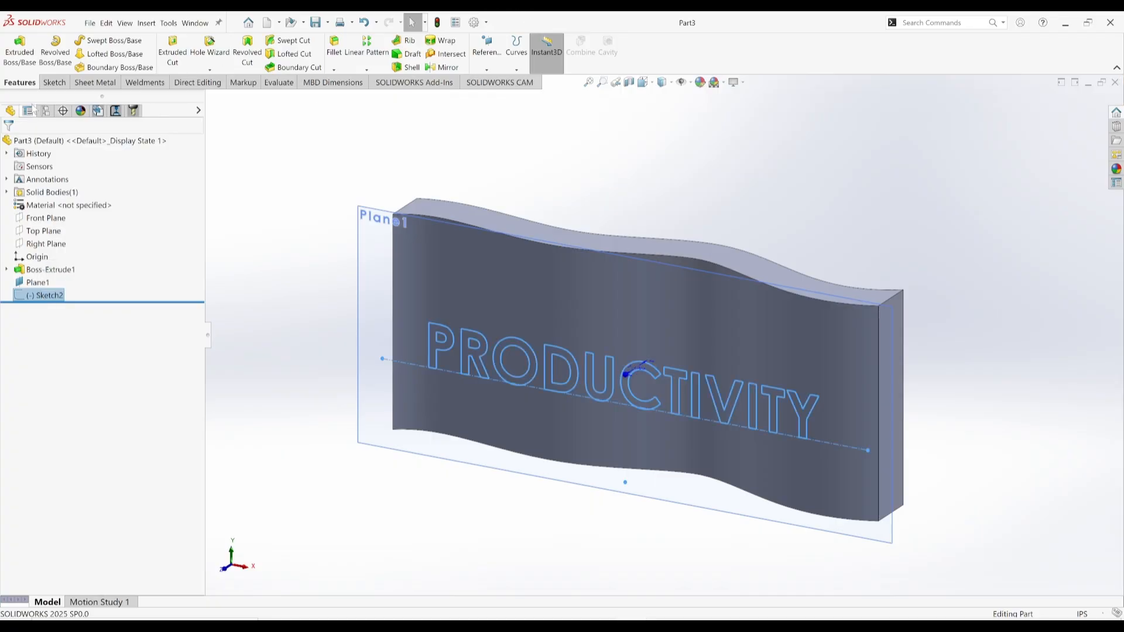
{"action": "left_click", "coordinate": [442, 40]}
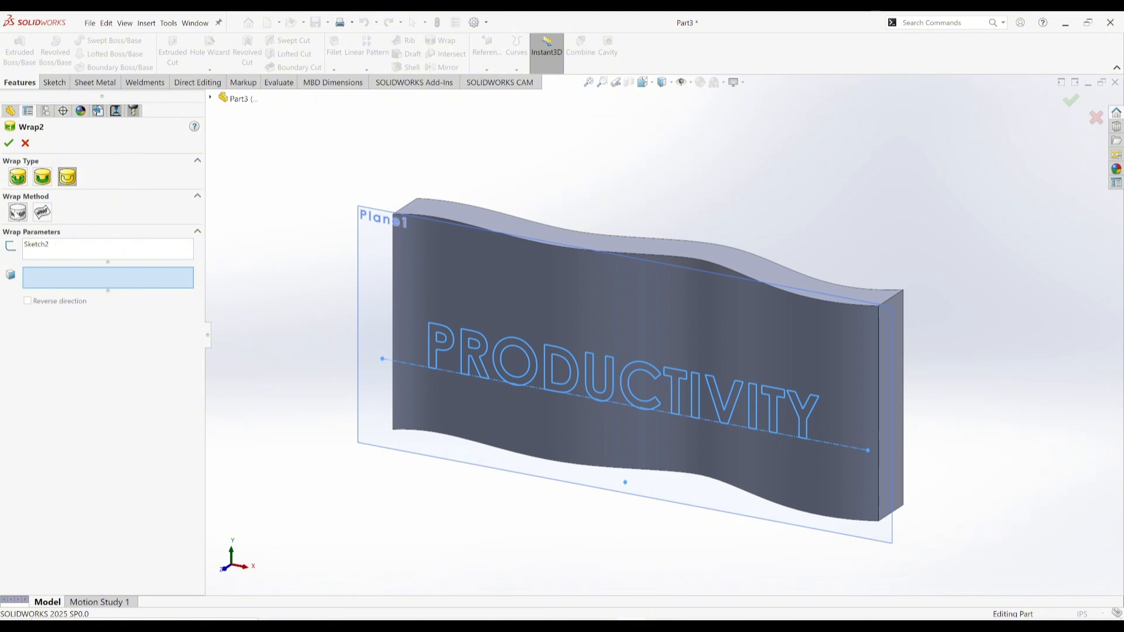
{"action": "left_click", "coordinate": [43, 213]}
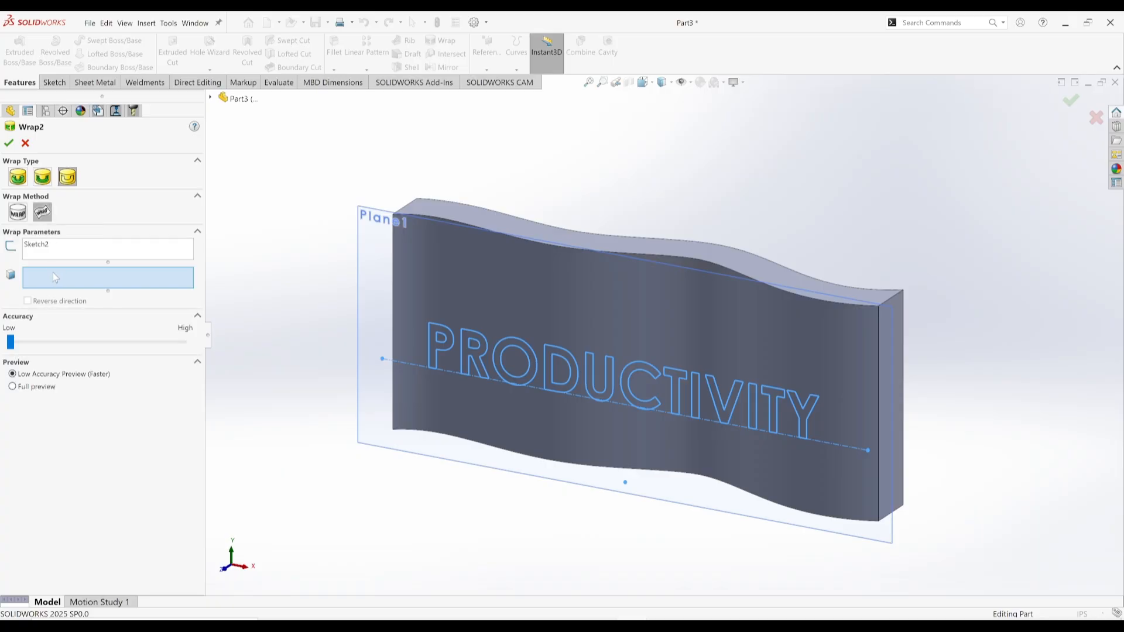
{"action": "left_click", "coordinate": [770, 328]}
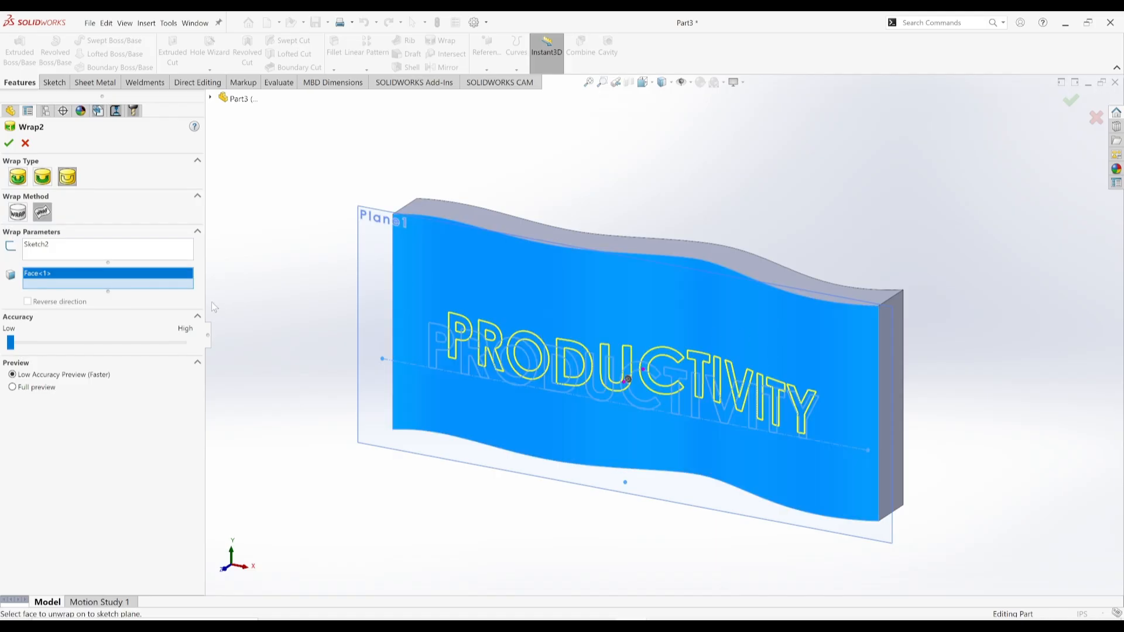
Make the PRODUCTIVITY wrap an Emboss with a thickness of 0.1 in and create the feature.
{"action": "left_click", "coordinate": [14, 179]}
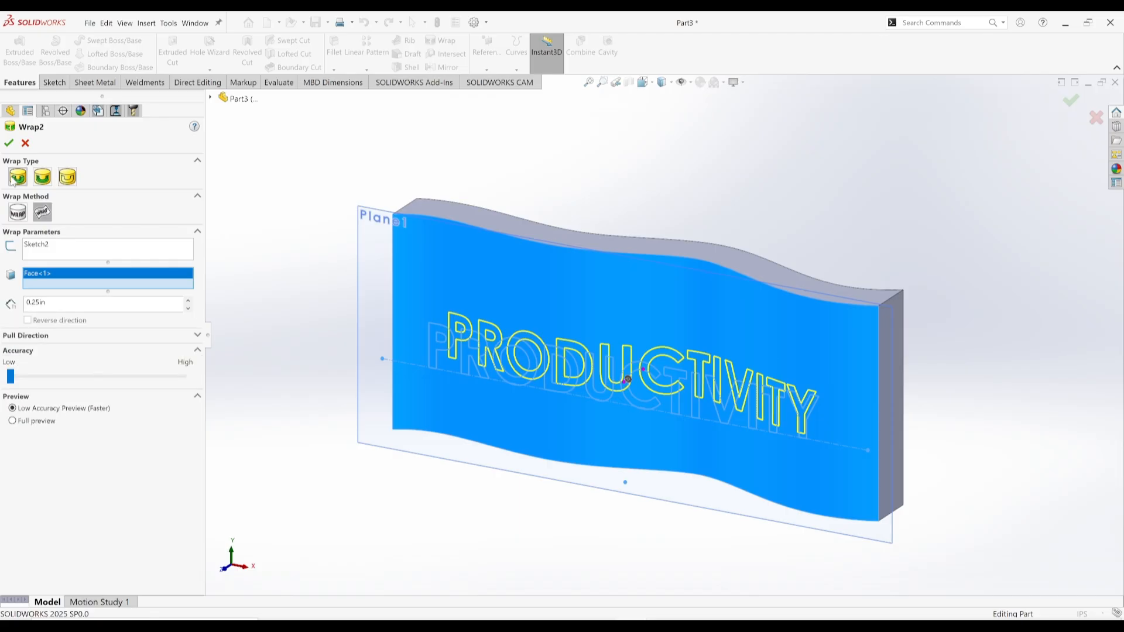
{"action": "left_click", "coordinate": [48, 308]}
{"action": "key", "text": "BackSpace"}
{"action": "type", "text": ".1"}
{"action": "key", "text": "Tab"}
{"action": "left_click", "coordinate": [8, 145]}
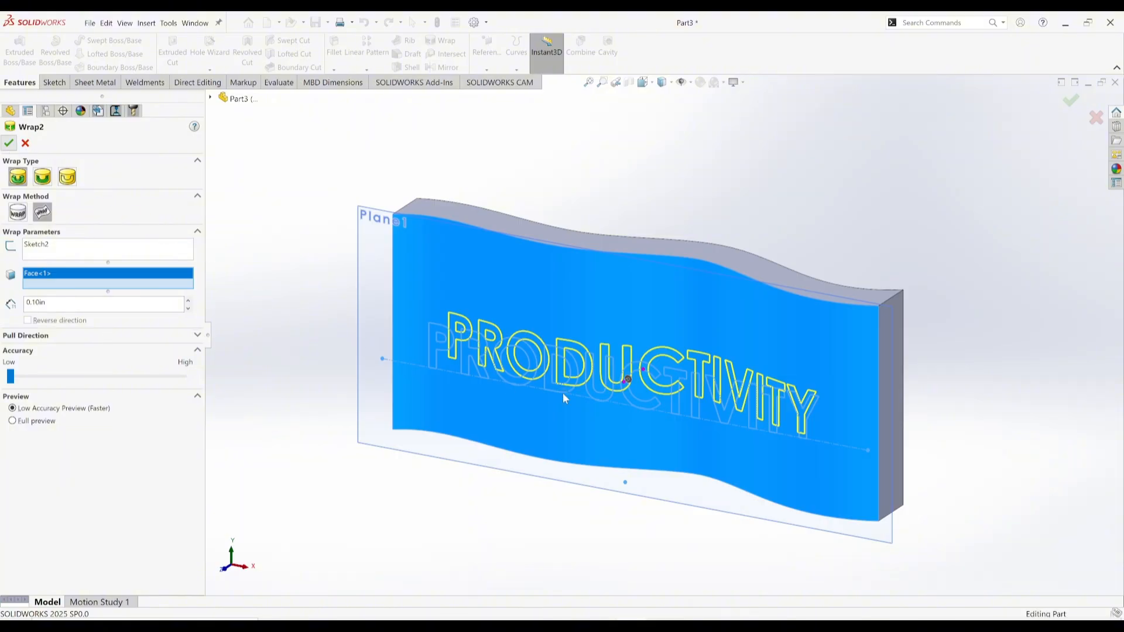
Examine how the embossed PRODUCTIVITY lettering follows the wavy face from several angles.
{"action": "scroll", "coordinate": [510, 352], "scroll_direction": "down", "scroll_amount": 8}
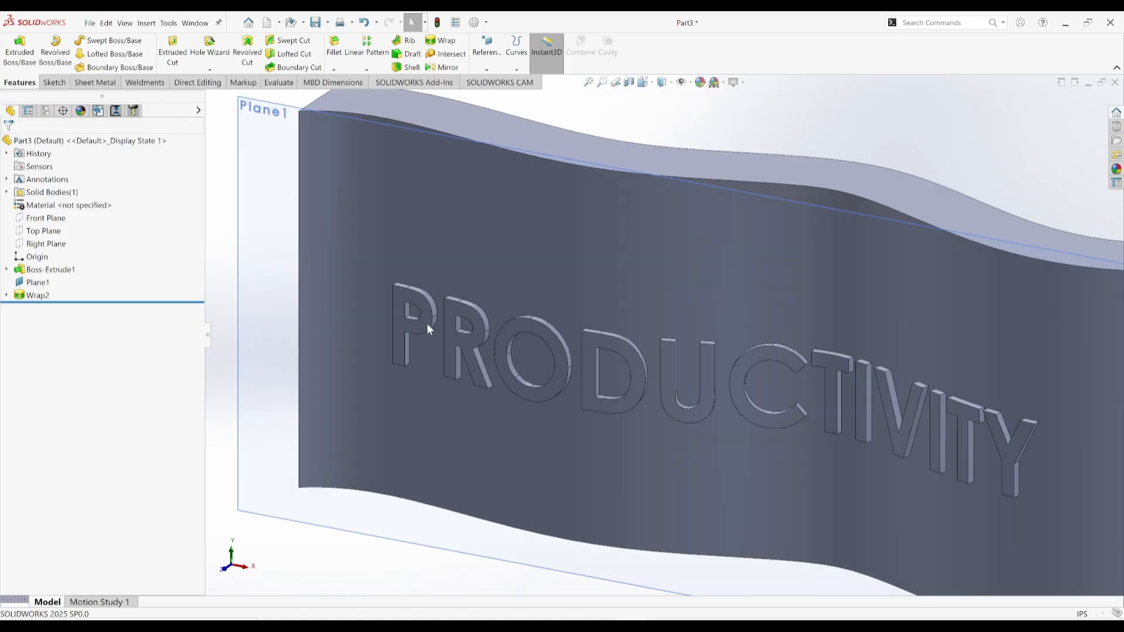
{"action": "scroll", "coordinate": [835, 401], "scroll_direction": "up", "scroll_amount": 8}
{"action": "middle_click_drag", "start_coordinate": [835, 402], "coordinate": [896, 358]}
{"action": "scroll", "coordinate": [893, 352], "scroll_direction": "down", "scroll_amount": 3}
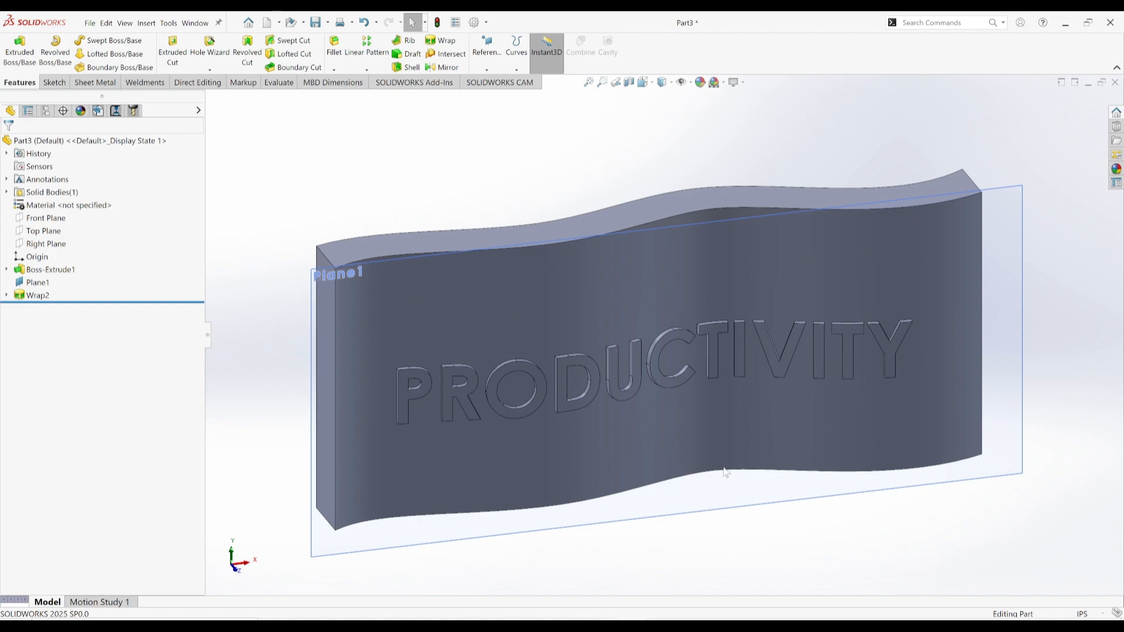
{"action": "middle_click_drag", "start_coordinate": [614, 362], "coordinate": [575, 364]}
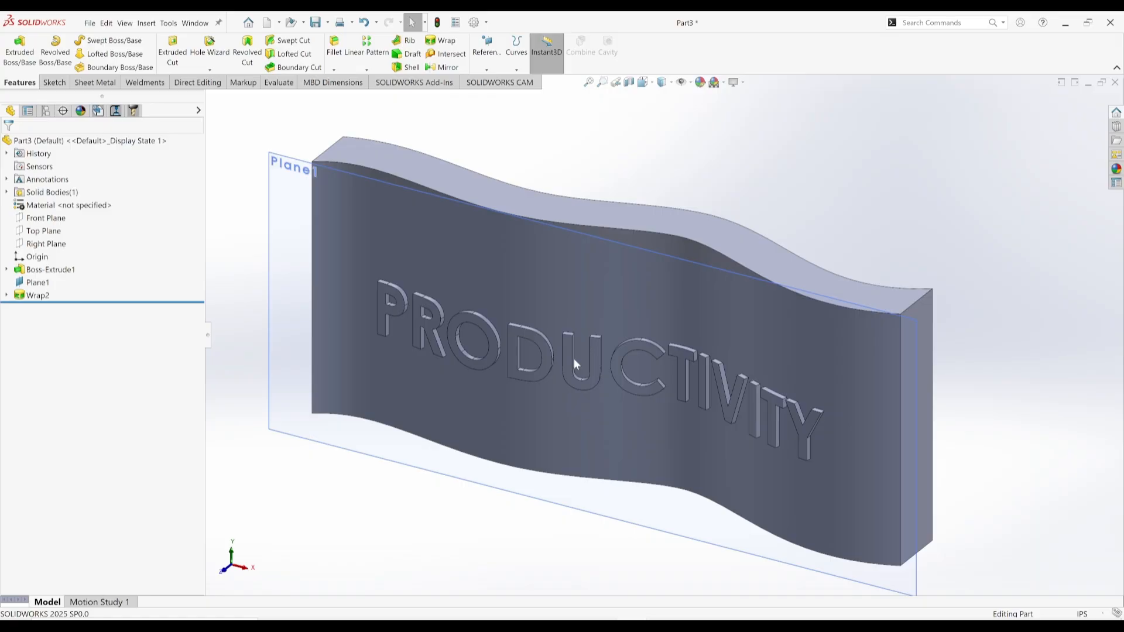